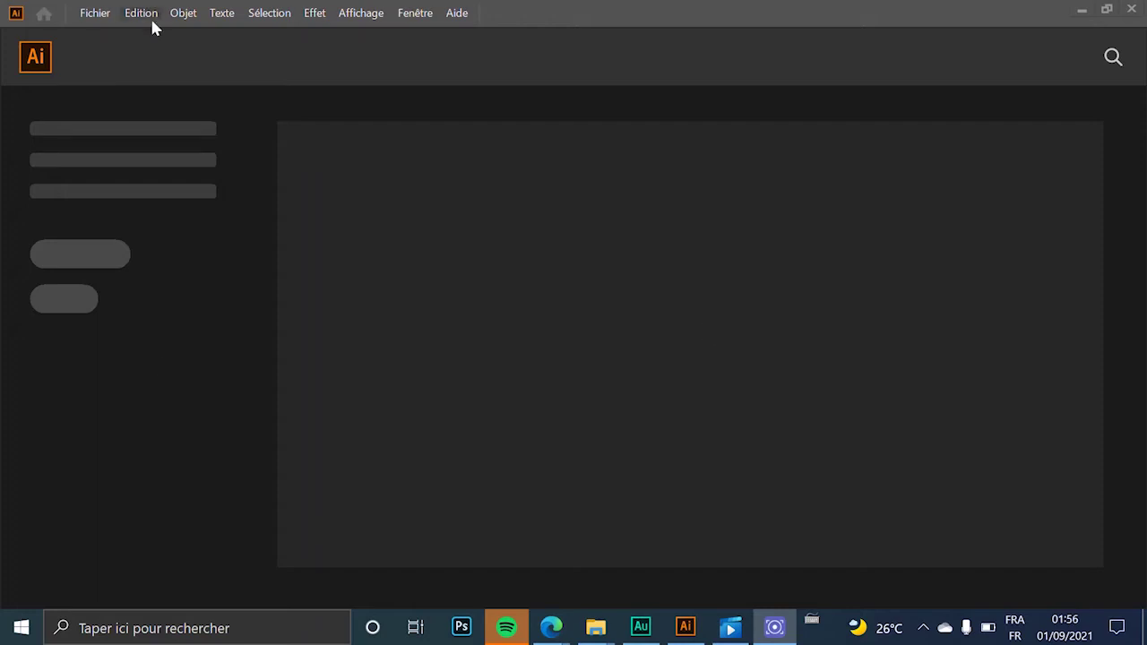
# Create a new blank A4 (210 x 297 mm) document, 'Sans titre - 3'
pyautogui.click(100, 13)
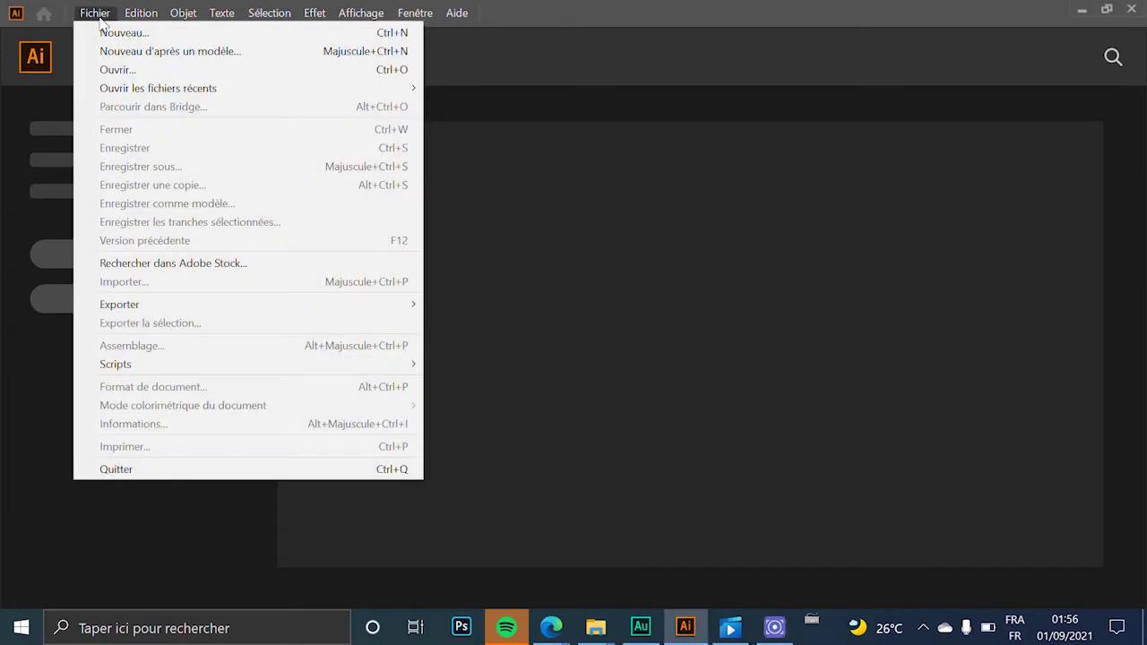
pyautogui.click(116, 31)
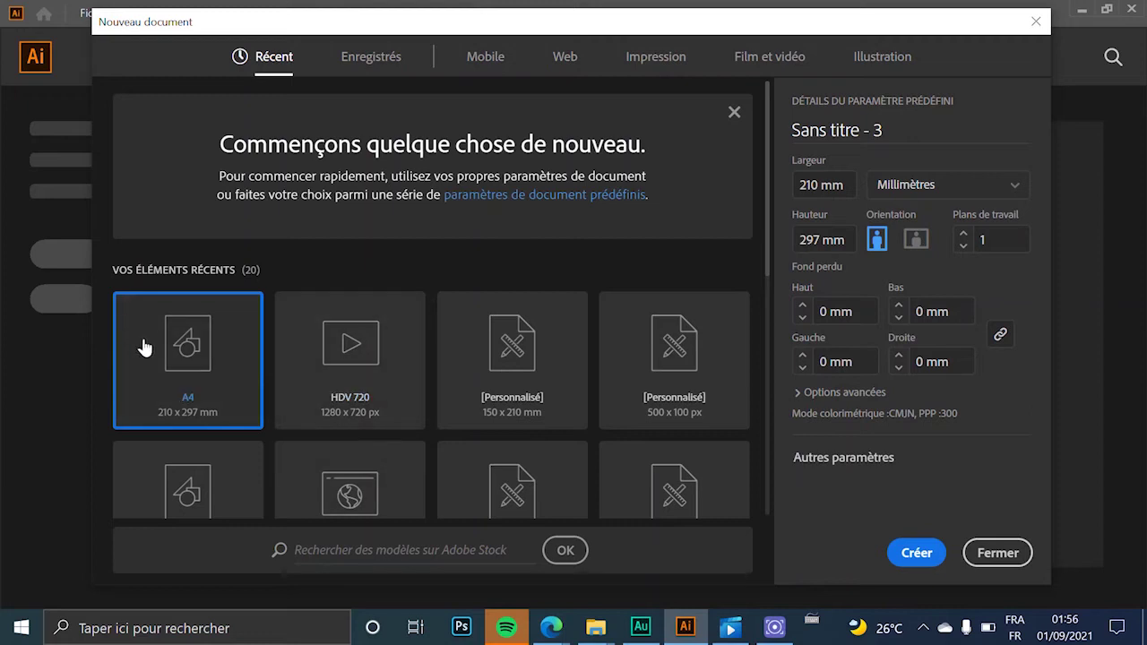
pyautogui.click(913, 553)
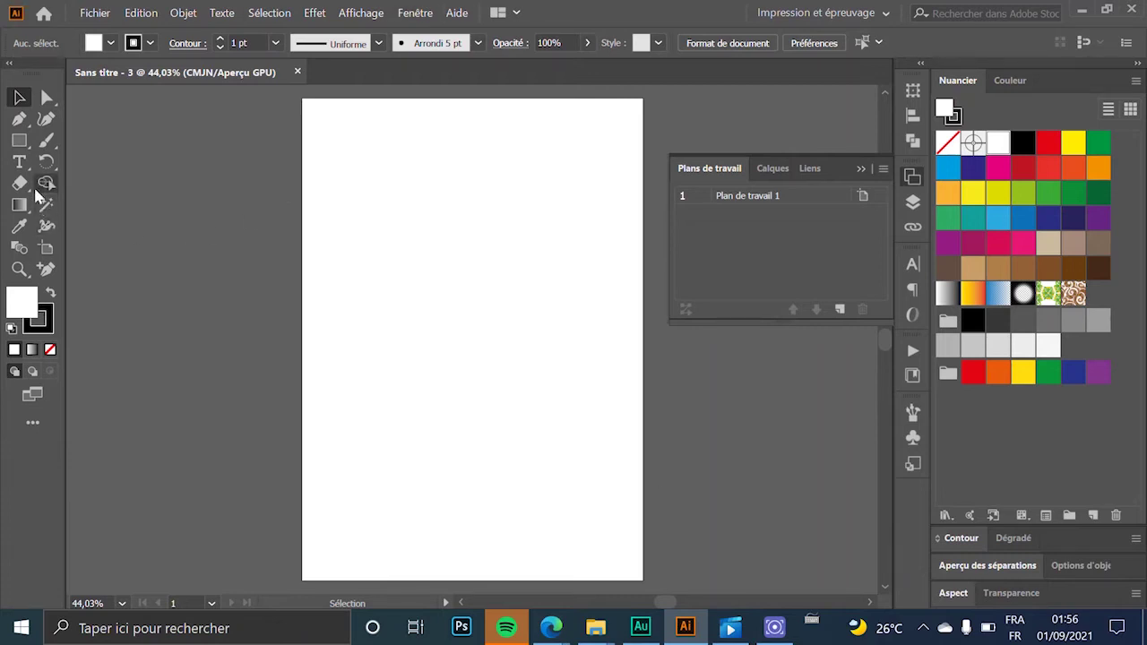
# Draw a square near the page centre and rotate it 45° into a diamond
pyautogui.click(20, 141)
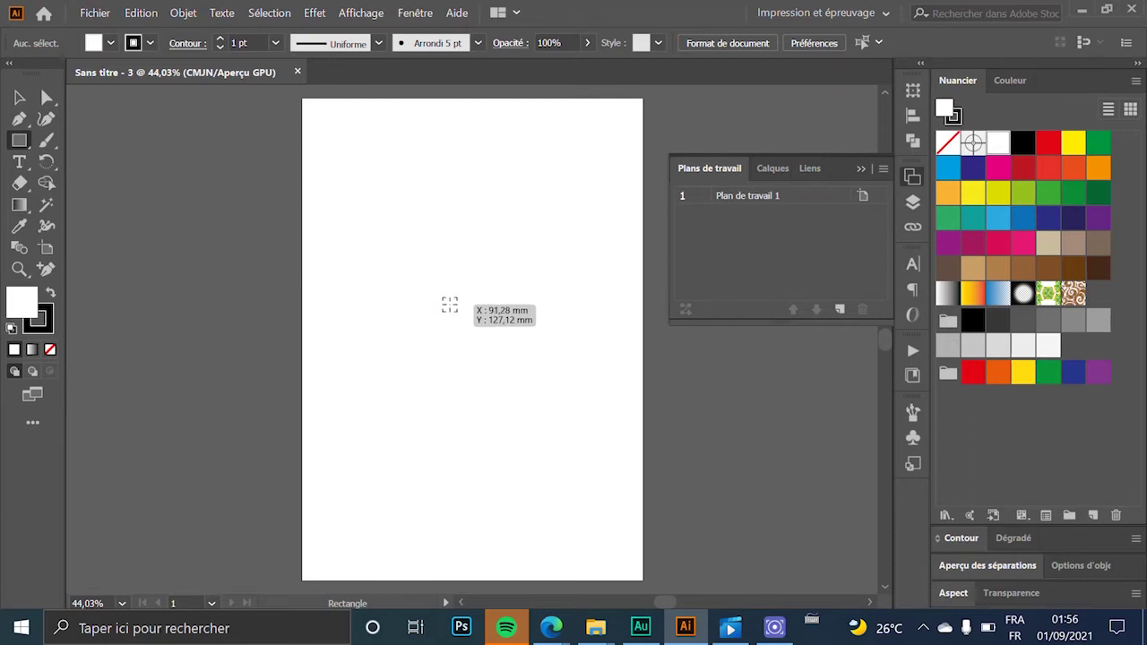
pyautogui.moveTo(448, 305)
pyautogui.mouseDown()
pyautogui.moveTo(476, 315)
pyautogui.moveTo(485, 349)
pyautogui.moveTo(512, 365)
pyautogui.mouseUp()
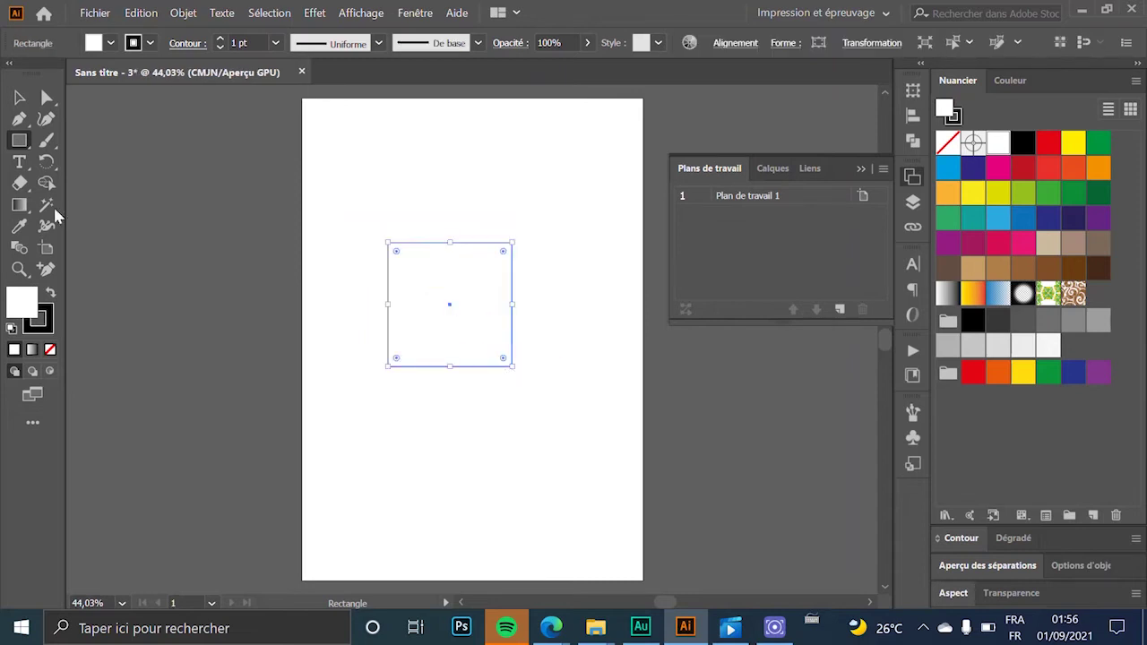
pyautogui.click(19, 97)
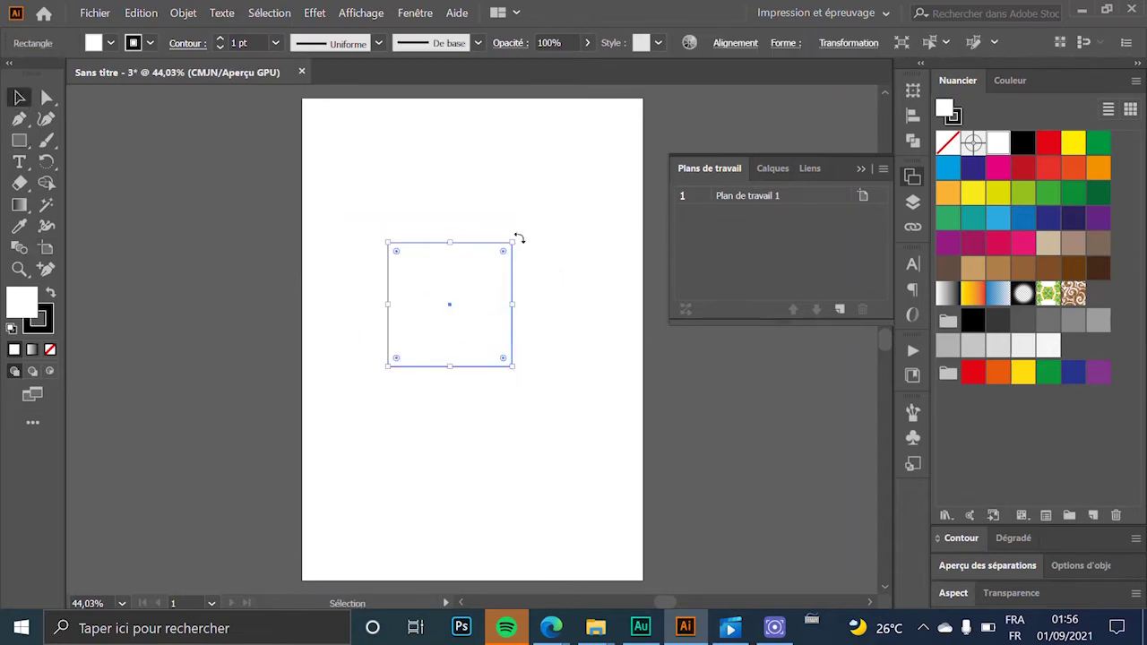
pyautogui.press('shift')
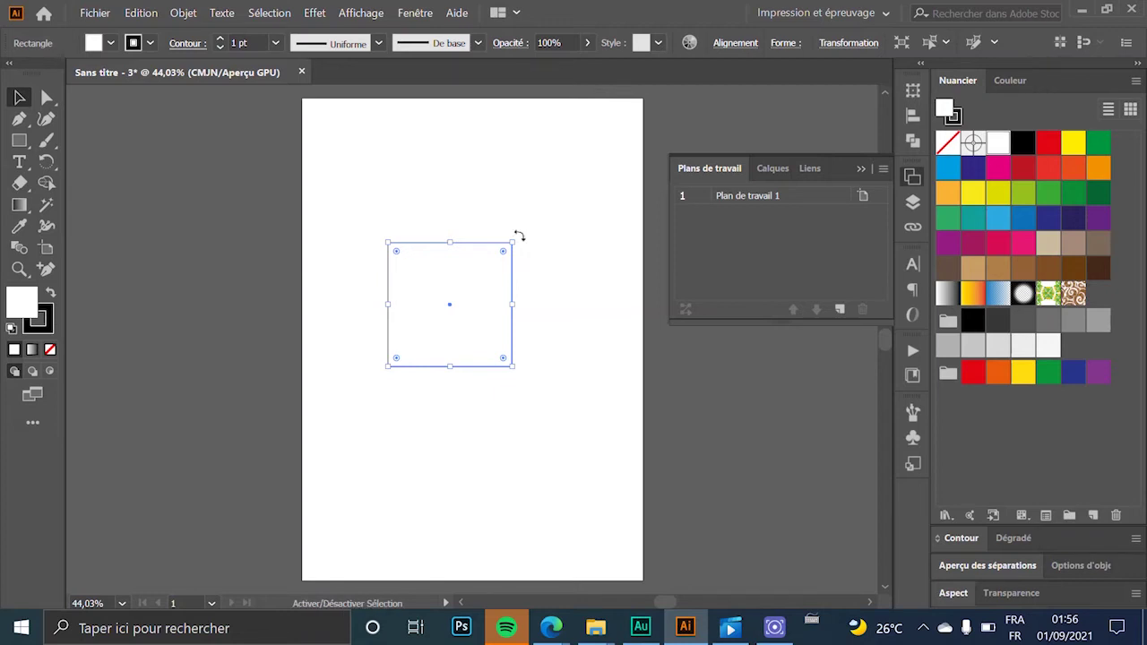
pyautogui.moveTo(518, 236); pyautogui.dragTo(426, 208)
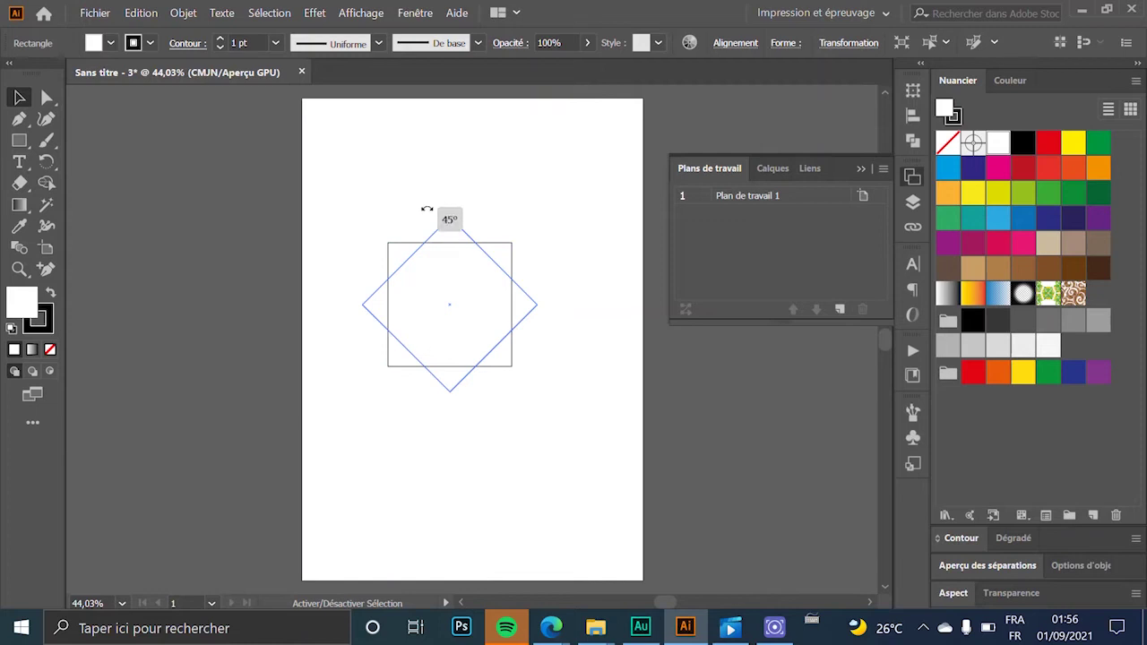
pyautogui.moveTo(426, 209); pyautogui.dragTo(417, 212)
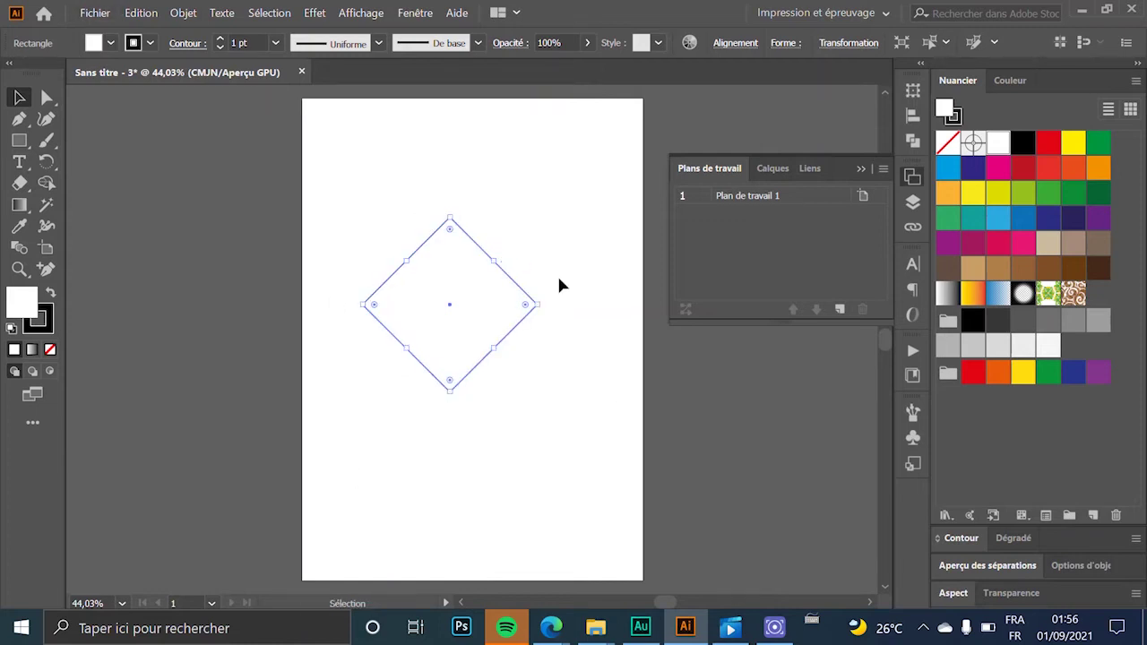
pyautogui.click(555, 180)
# Copy the diamond in place with 0 mm offsets and shrink the copy inside it
pyautogui.click(450, 301)
pyautogui.moveTo(538, 199); pyautogui.dragTo(412, 345)
pyautogui.press('Return')
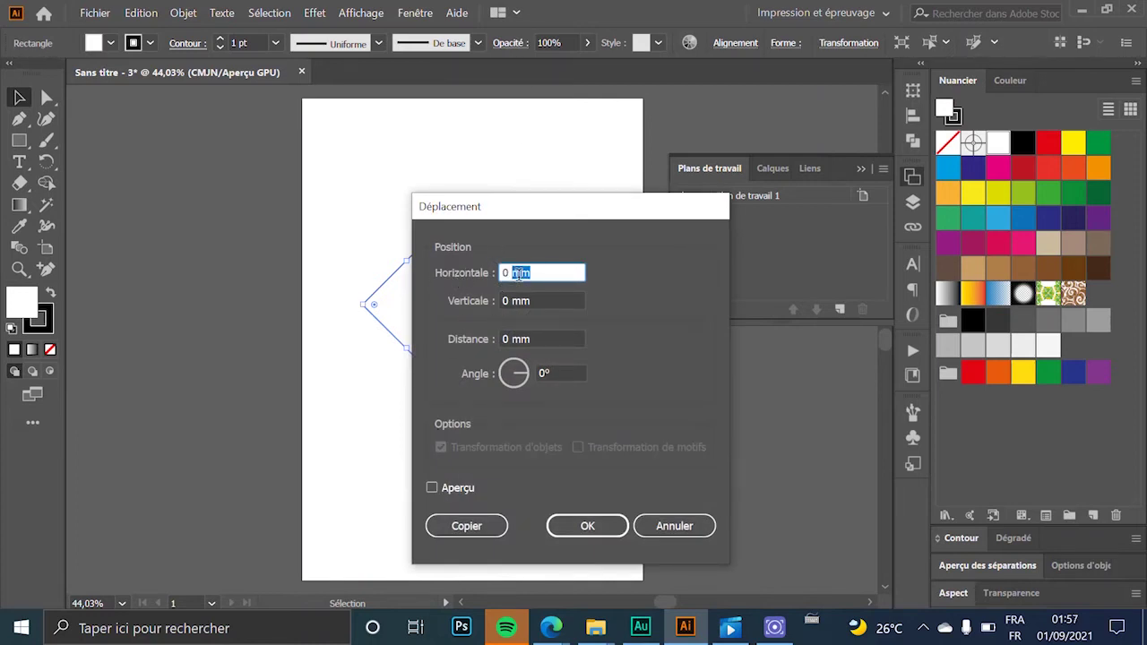
pyautogui.click(516, 301)
pyautogui.doubleClick(521, 301)
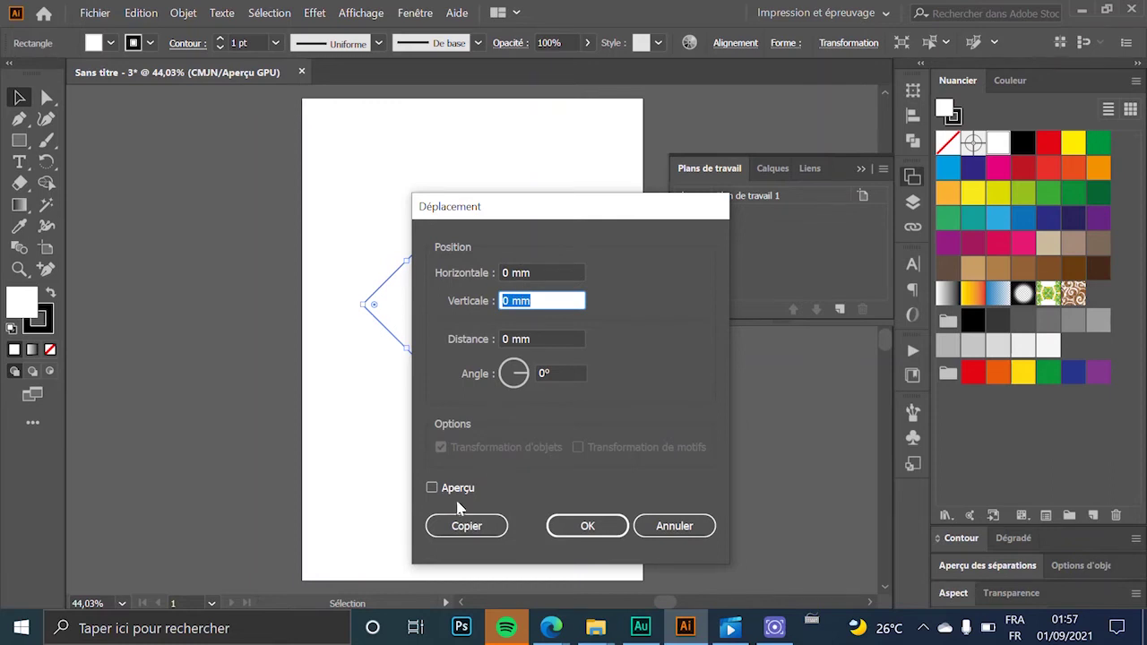
pyautogui.click(475, 528)
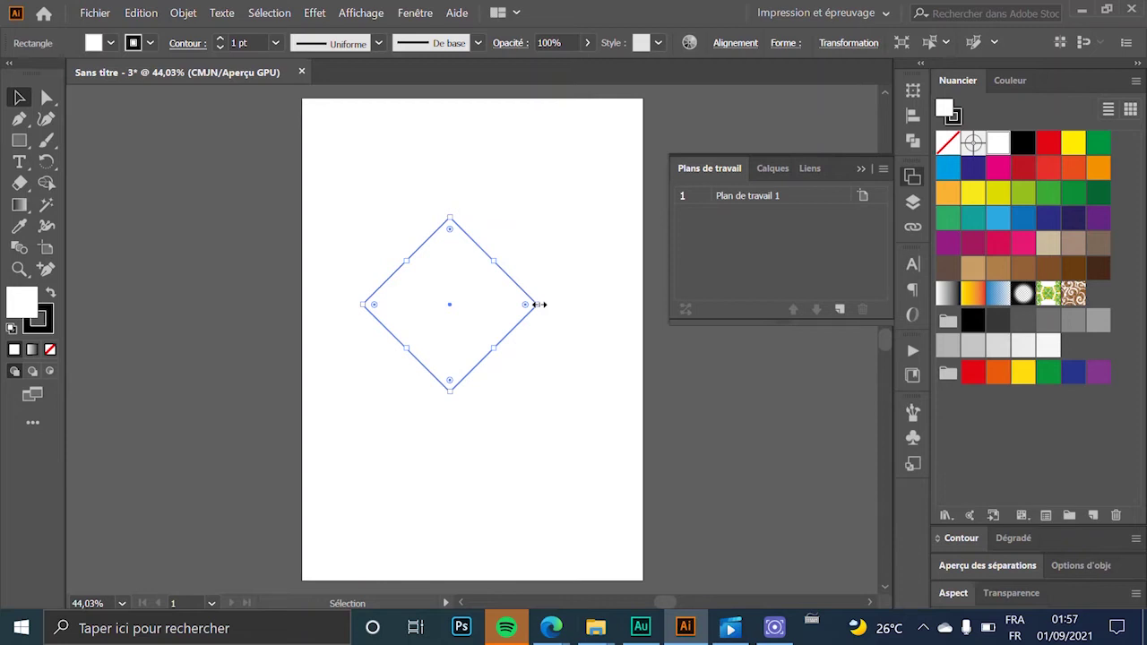
pyautogui.moveTo(538, 305)
pyautogui.mouseDown()
pyautogui.moveTo(494, 312)
pyautogui.moveTo(537, 325)
pyautogui.moveTo(552, 340)
pyautogui.moveTo(511, 335)
pyautogui.moveTo(571, 365)
pyautogui.moveTo(537, 364)
pyautogui.moveTo(583, 368)
pyautogui.moveTo(567, 369)
pyautogui.moveTo(581, 378)
pyautogui.mouseUp()
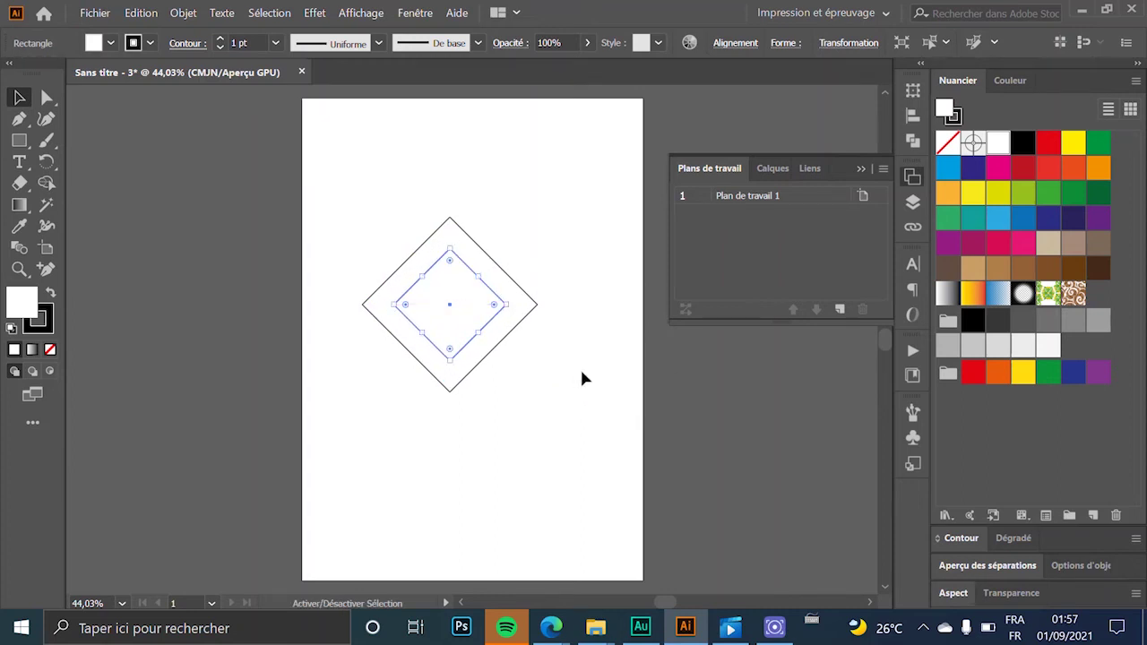
# Make two more successively smaller in-place copies, giving four nested diamonds
pyautogui.click(551, 301)
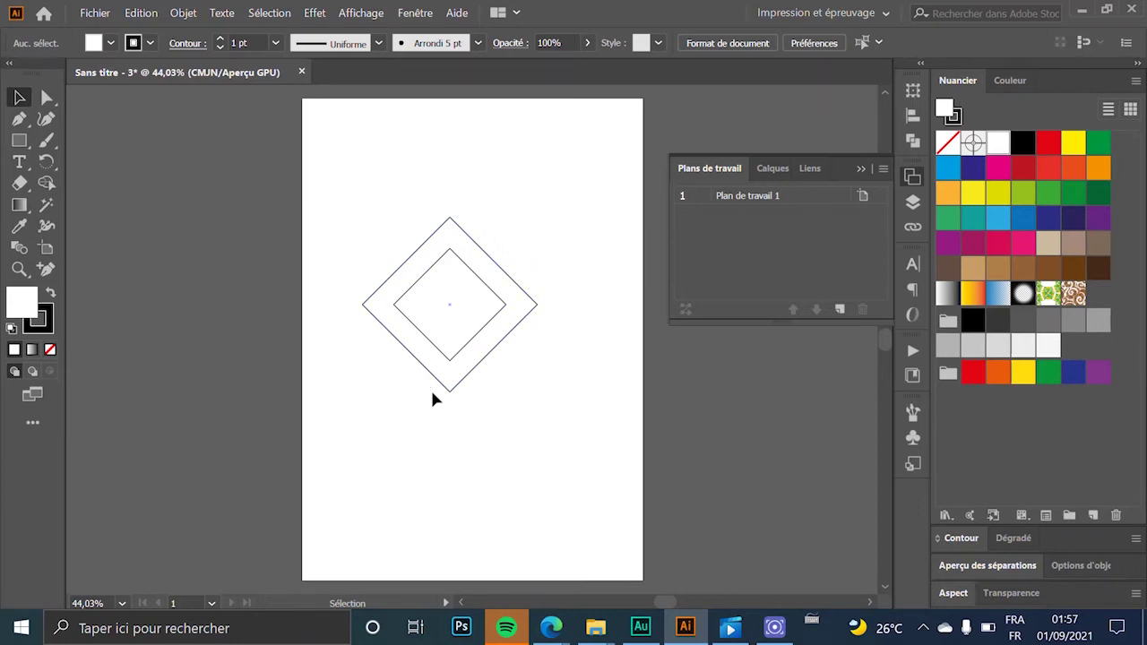
pyautogui.click(499, 315)
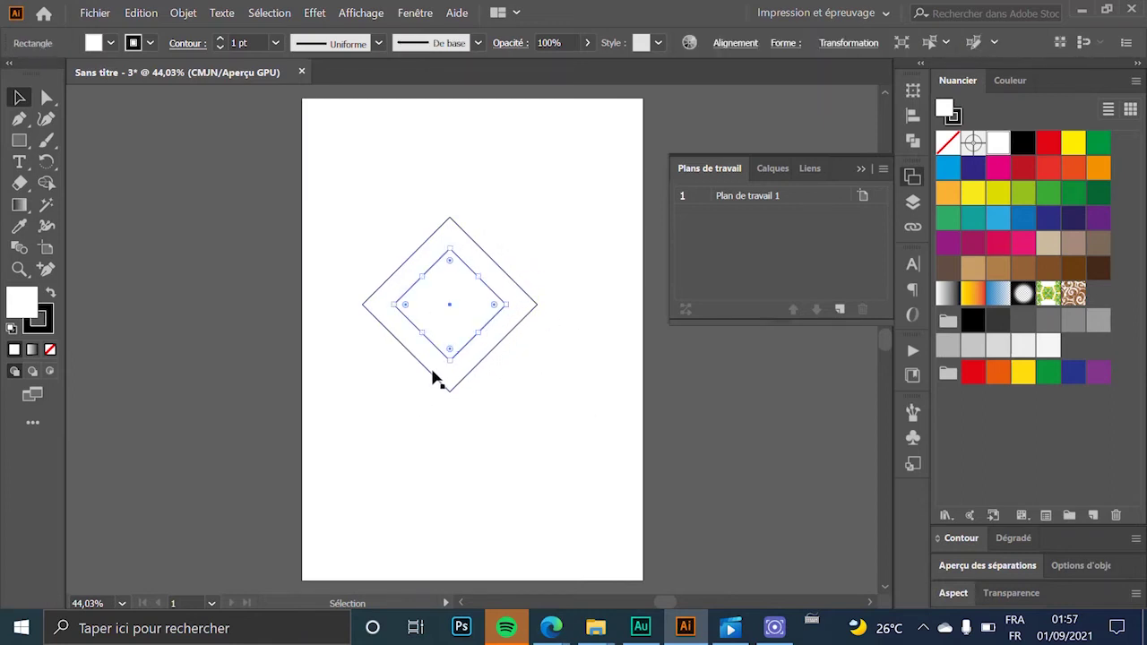
pyautogui.press('Return')
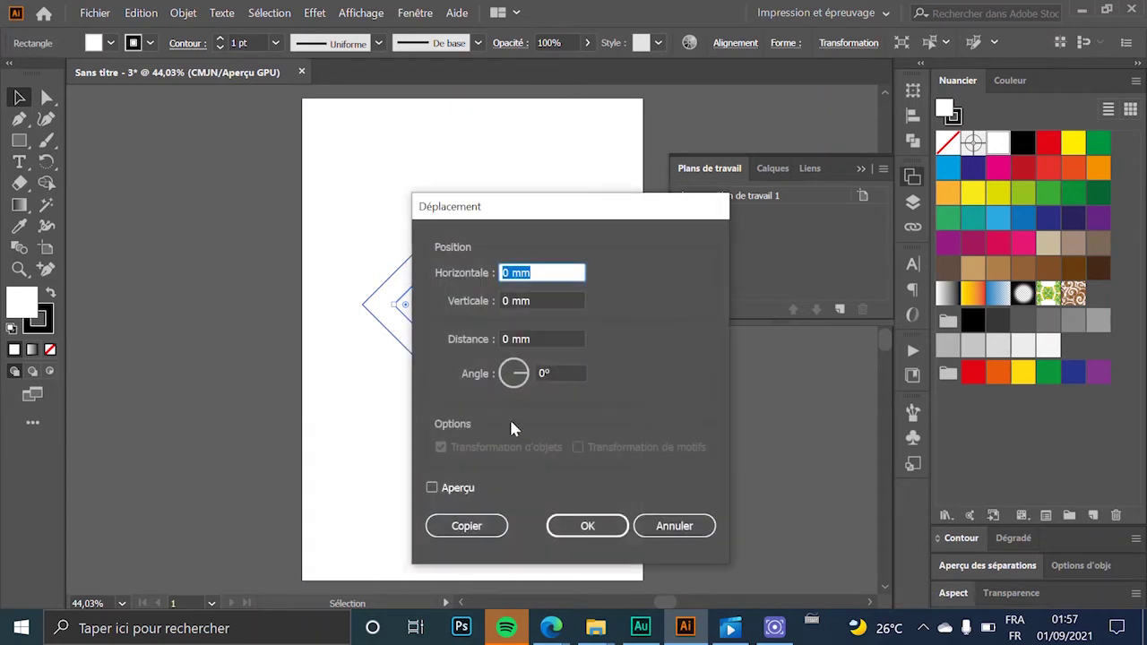
pyautogui.click(474, 526)
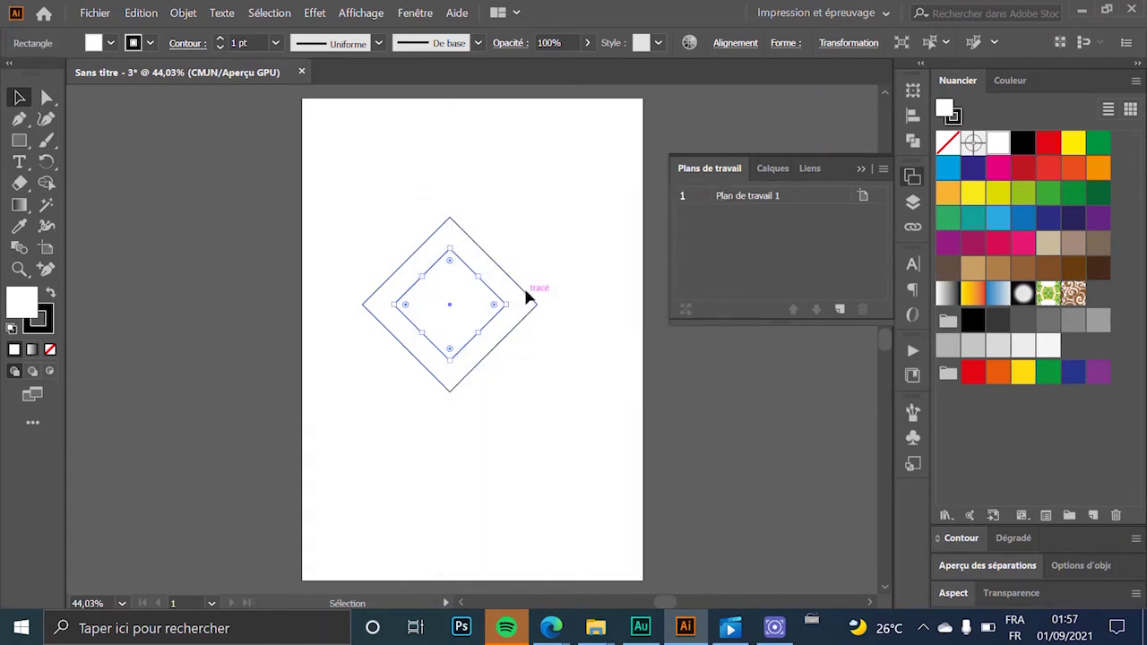
pyautogui.moveTo(508, 307); pyautogui.dragTo(484, 311)
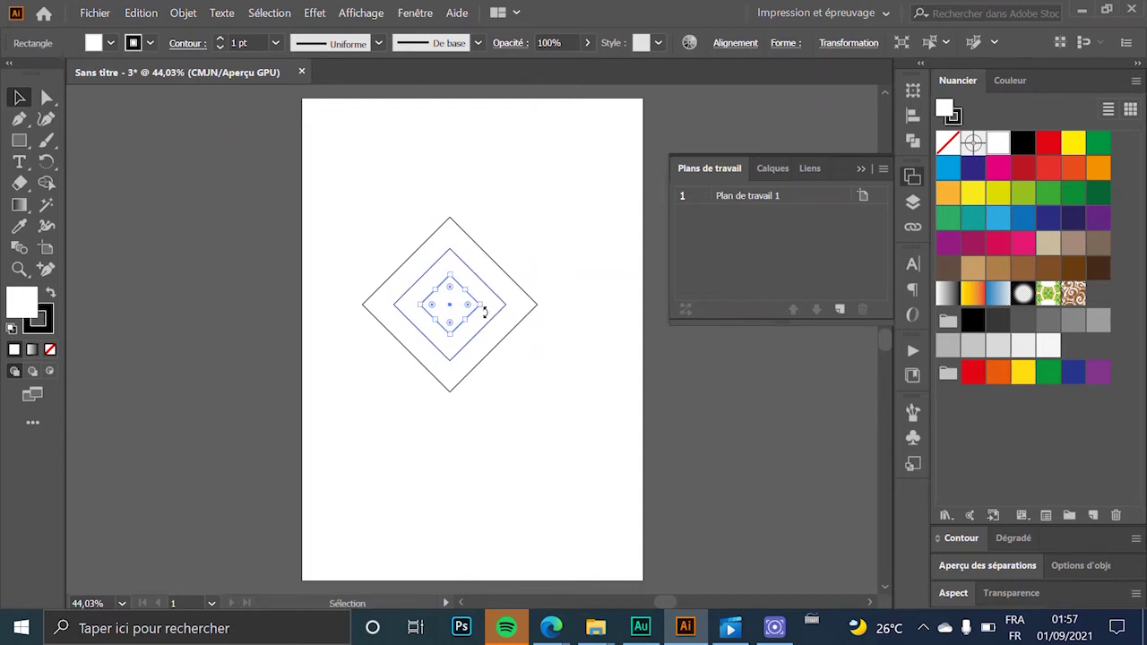
pyautogui.press('Return')
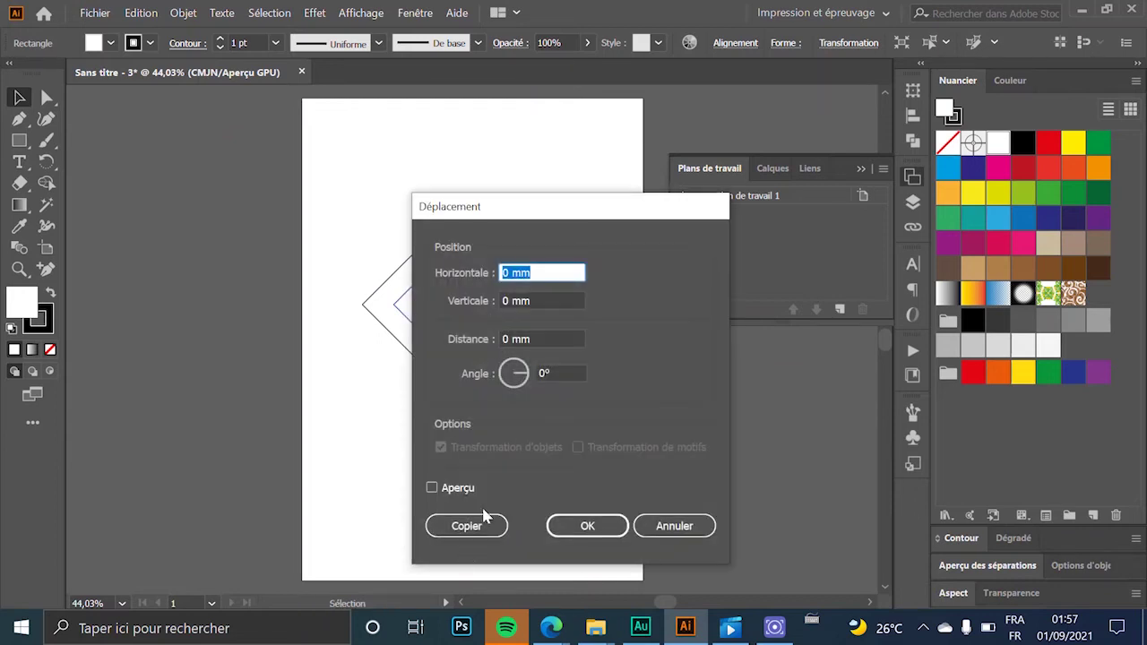
pyautogui.click(487, 521)
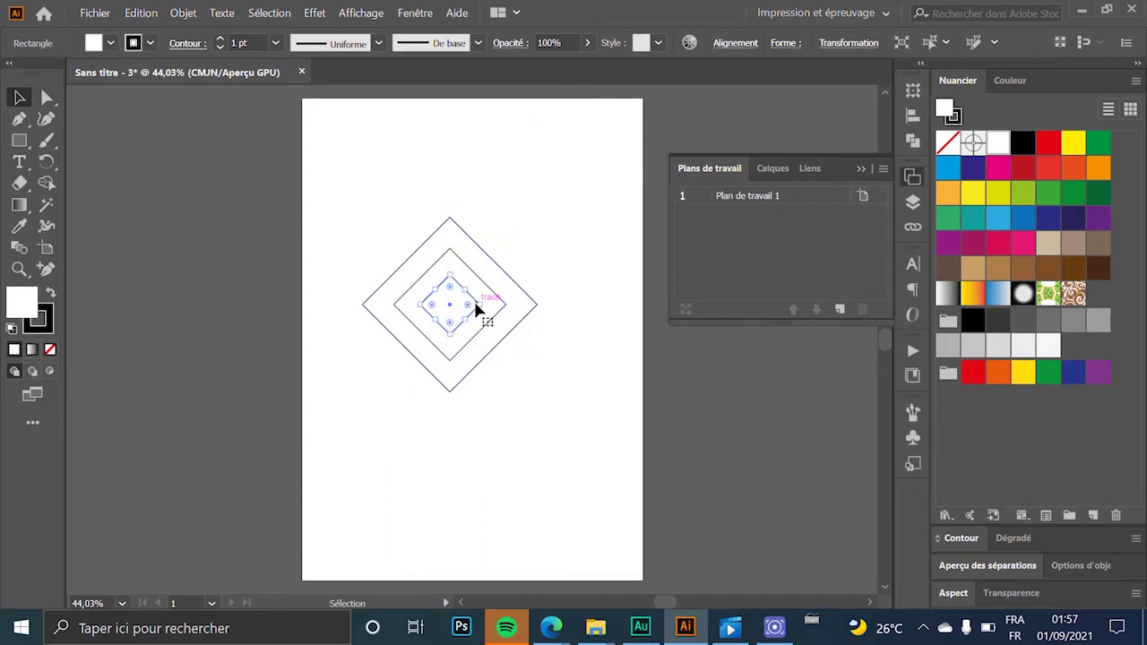
pyautogui.moveTo(476, 304); pyautogui.dragTo(468, 308)
pyautogui.click(573, 436)
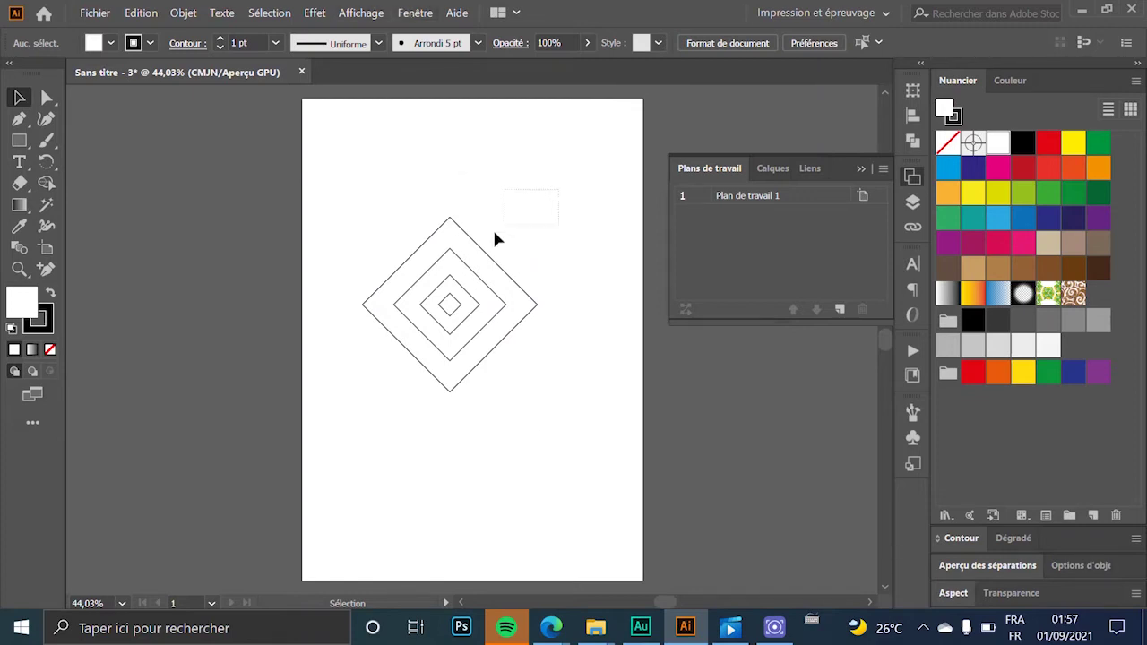
# Give all four nested diamonds a 7 pt black stroke
pyautogui.moveTo(498, 239); pyautogui.dragTo(340, 435)
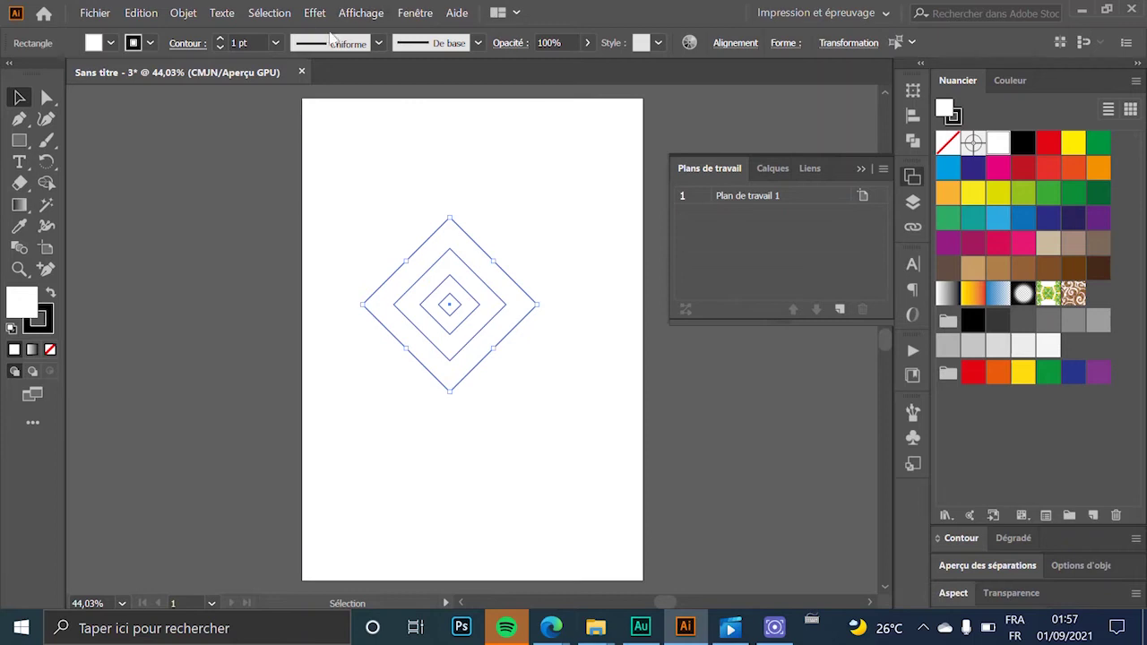
pyautogui.click(221, 40)
pyautogui.click(221, 40)
pyautogui.click(220, 40)
pyautogui.click(220, 40)
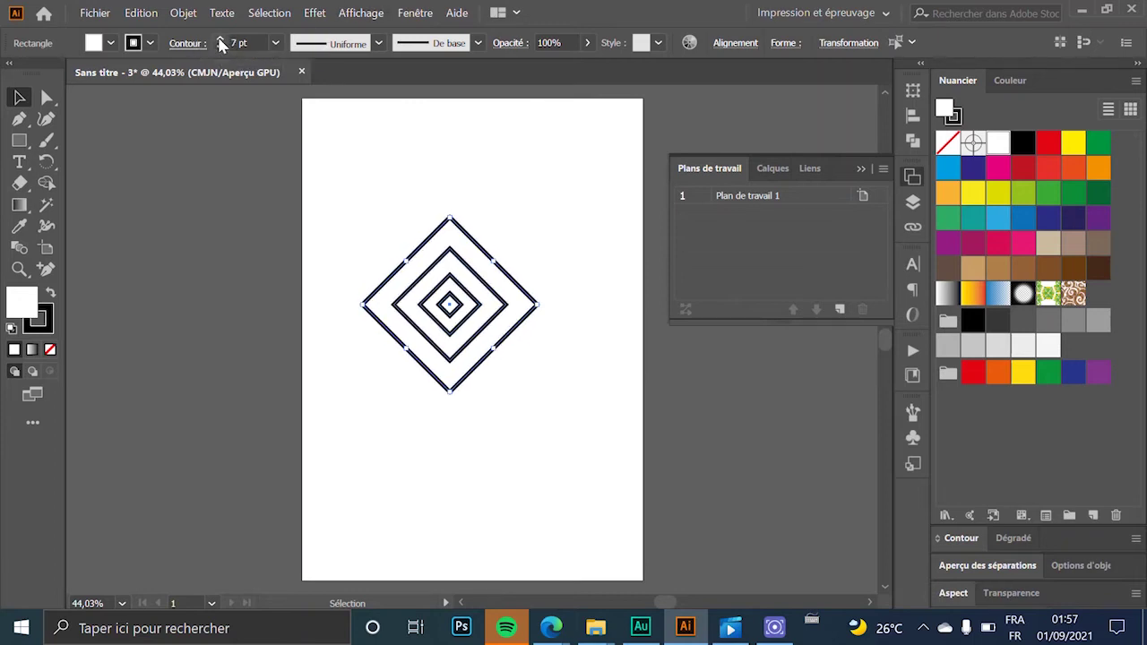
pyautogui.click(220, 46)
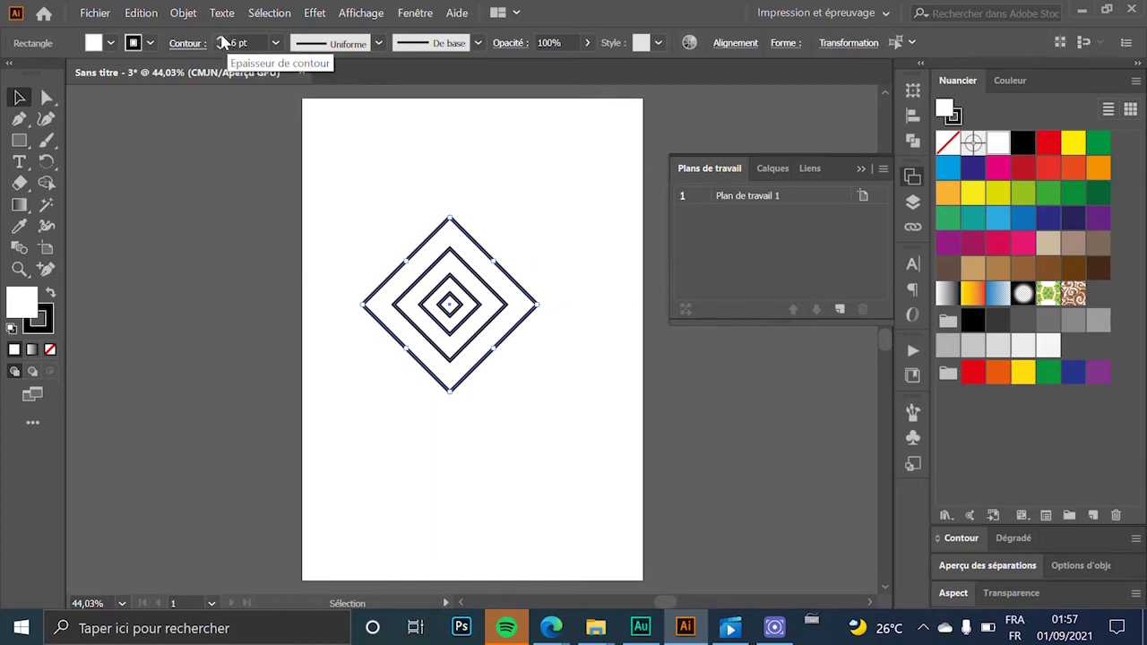
pyautogui.click(221, 41)
pyautogui.click(515, 116)
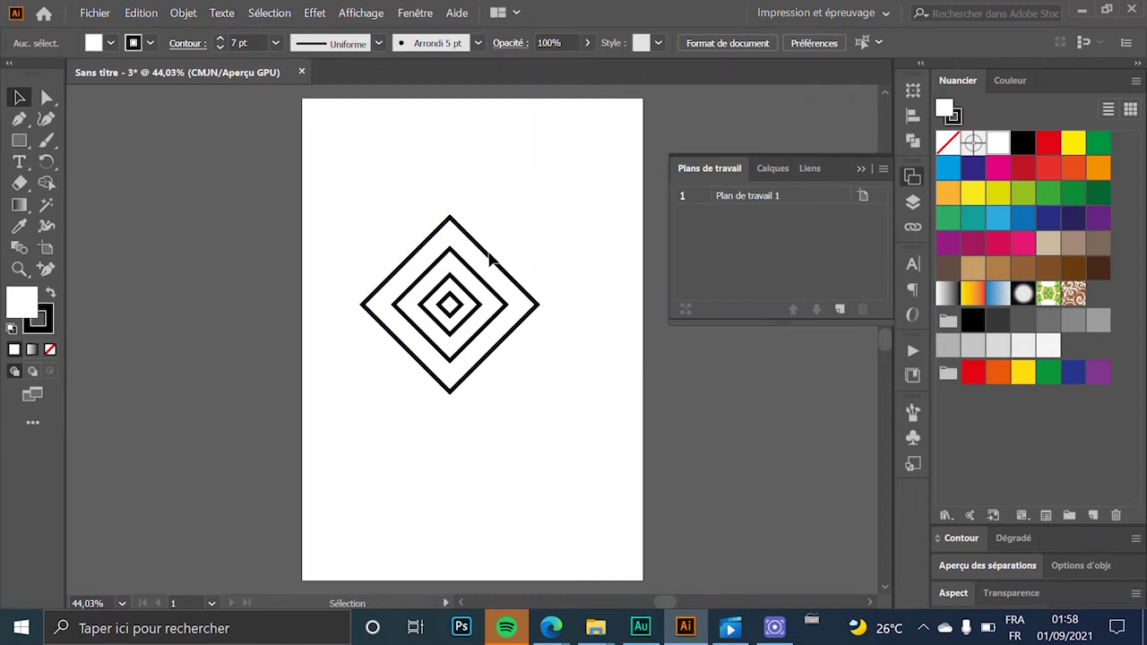
pyautogui.click(490, 258)
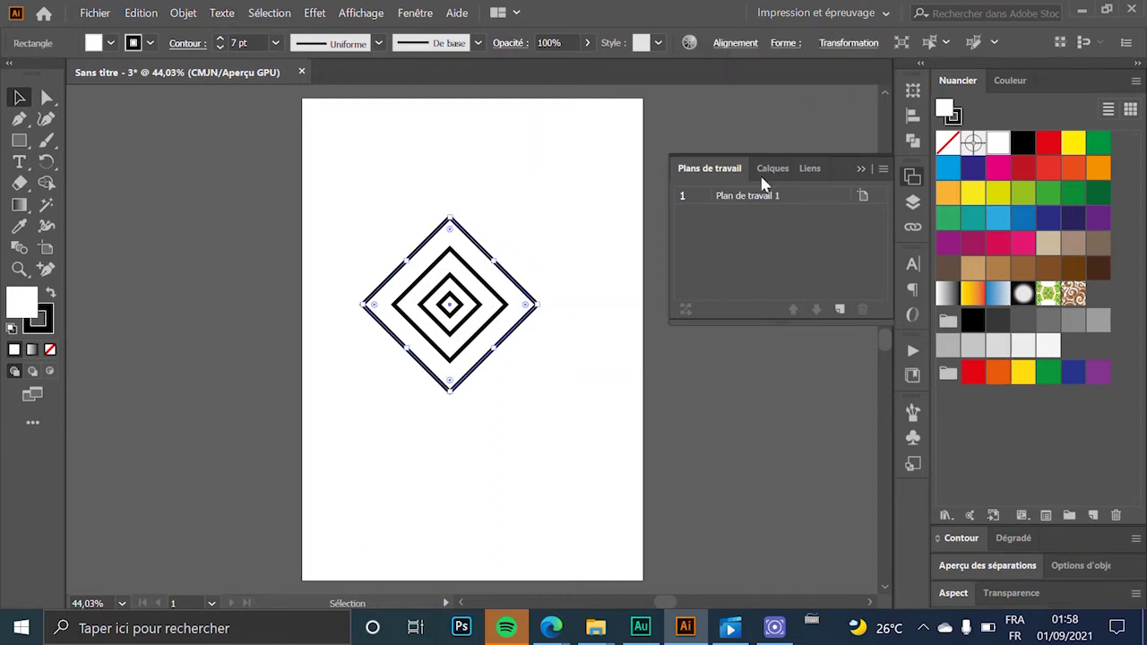
# Fill the diamonds magenta, brown and magenta; give the centre one black fill, white stroke
pyautogui.click(1003, 176)
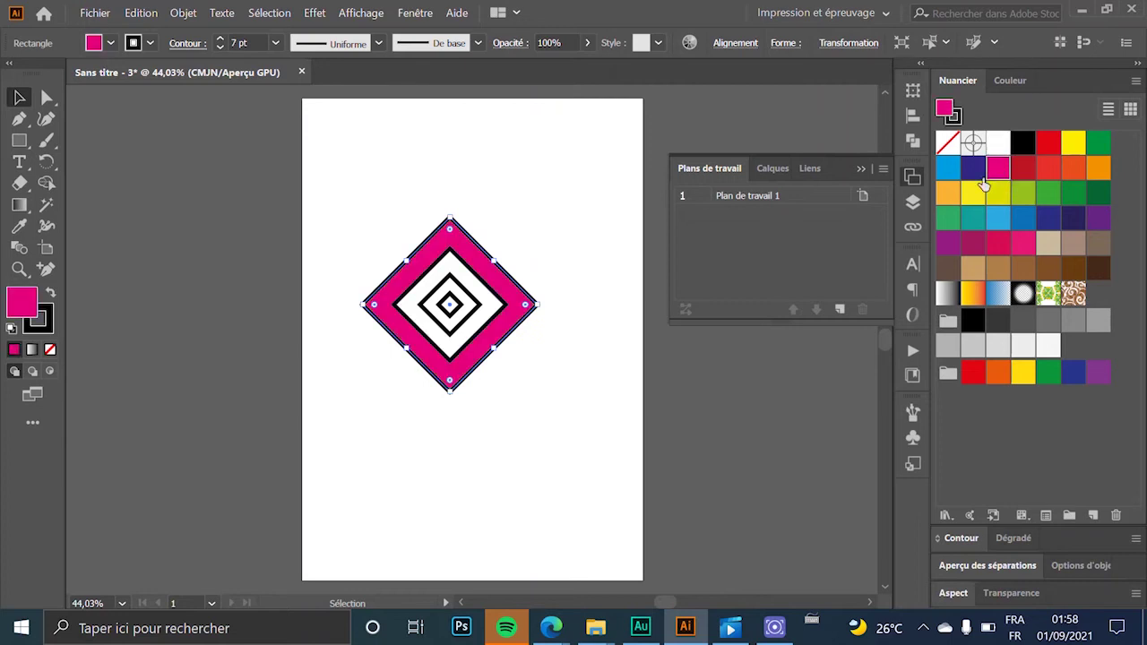
pyautogui.click(489, 294)
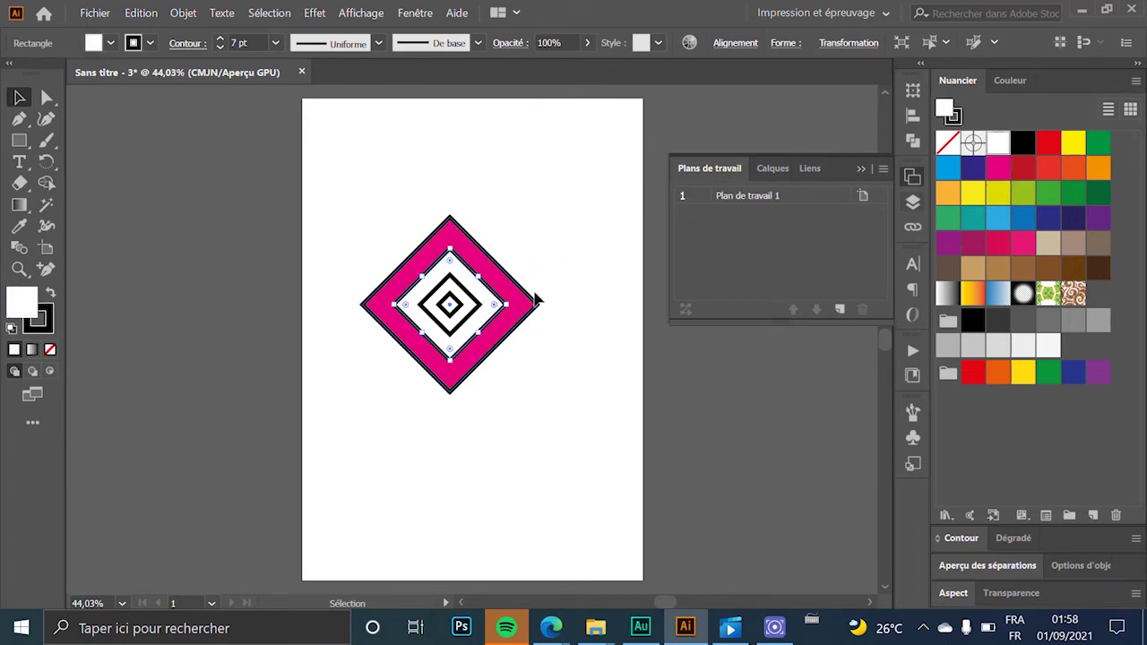
pyautogui.click(1048, 277)
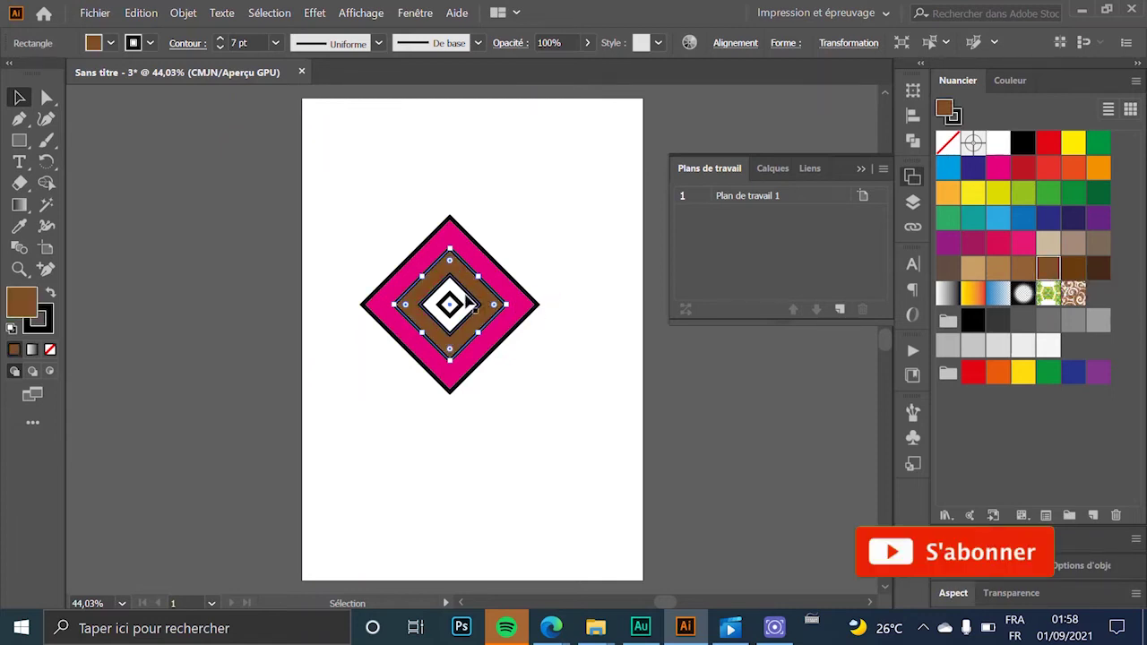
pyautogui.click(473, 306)
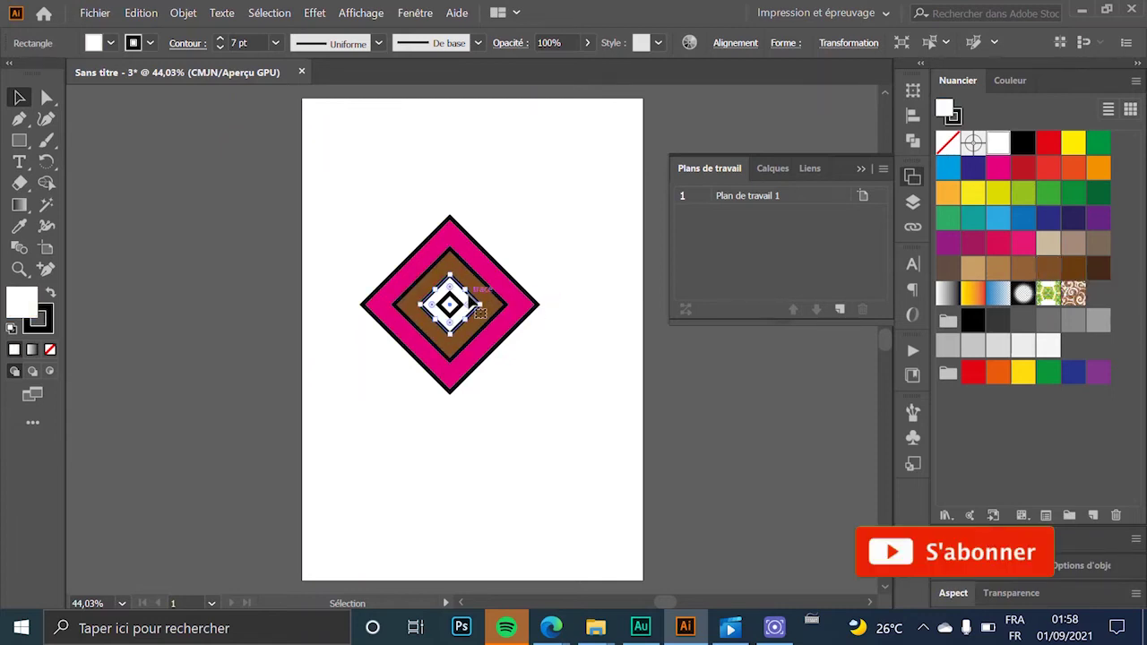
pyautogui.click(997, 167)
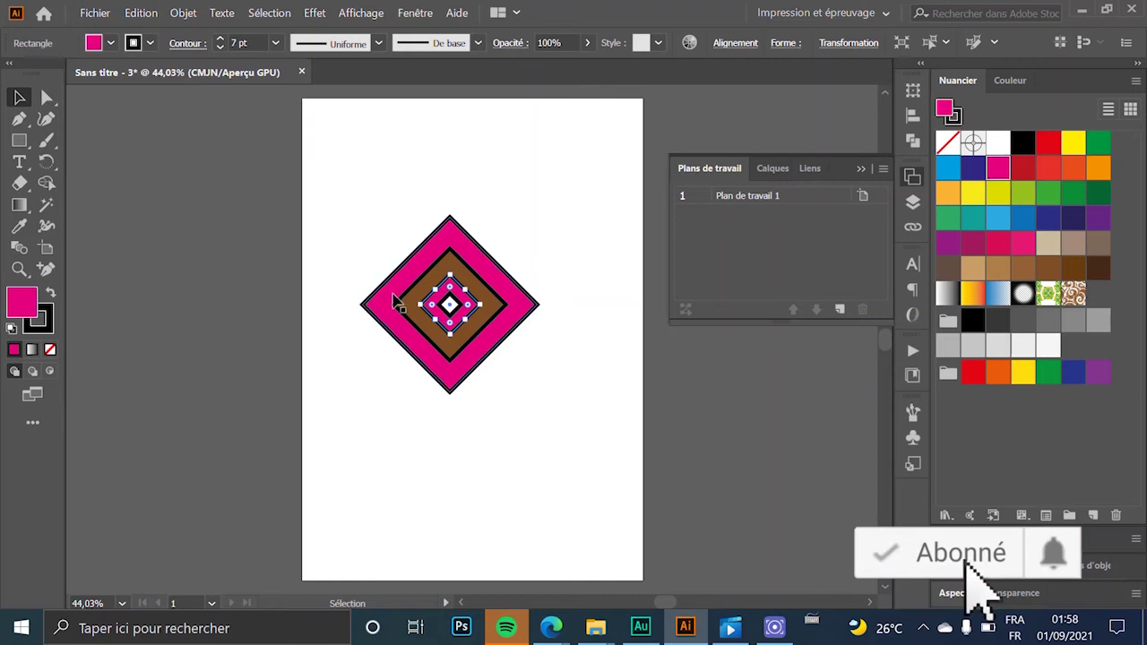
pyautogui.click(453, 302)
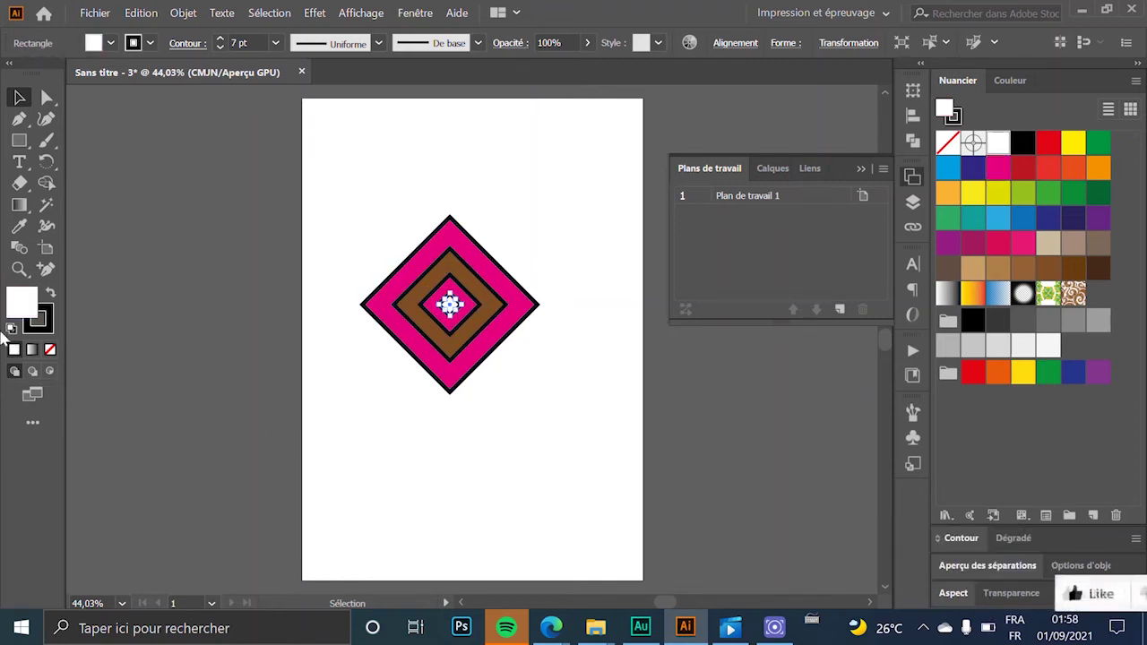
pyautogui.click(51, 292)
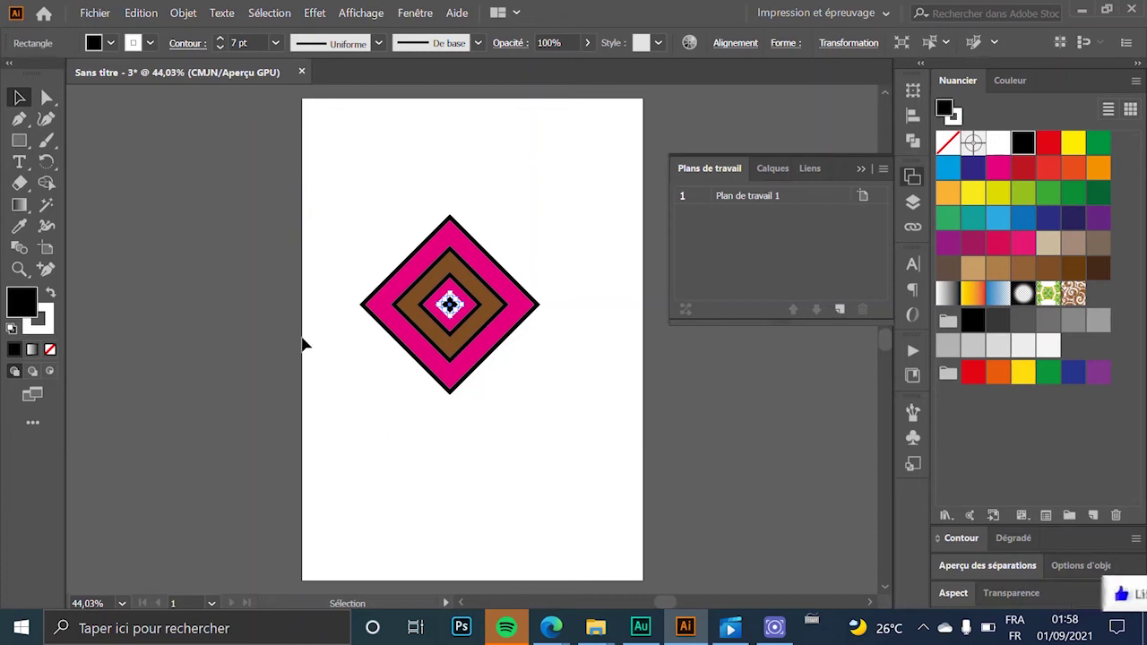
pyautogui.click(336, 418)
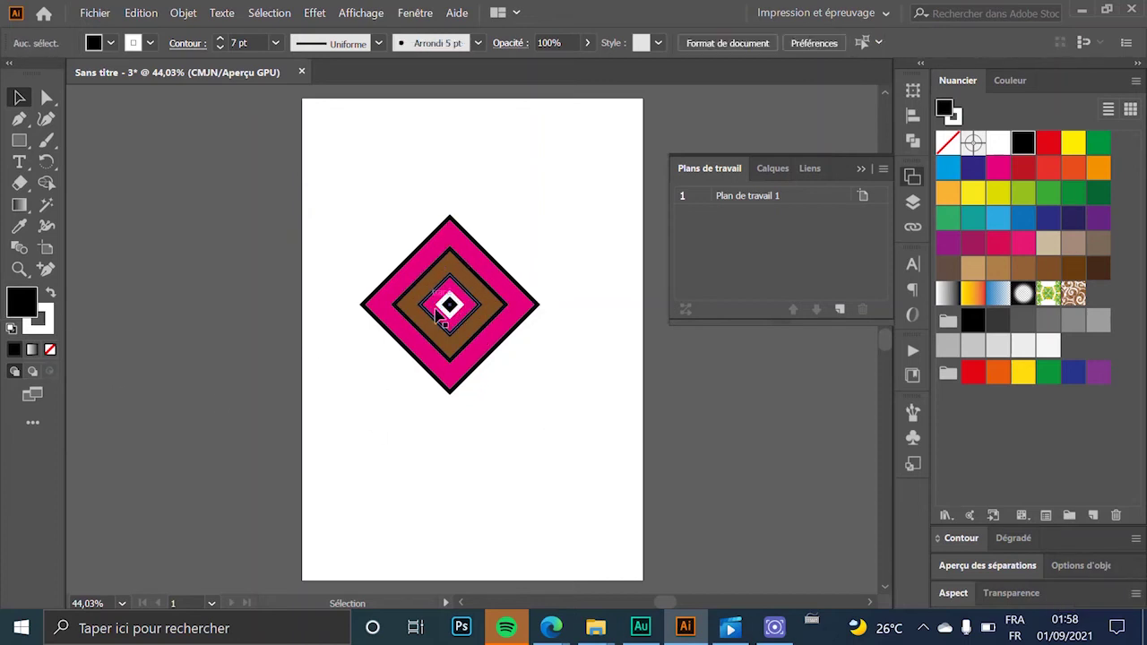
# Select all four concentric diamonds and bring up the Objet menu
pyautogui.scroll(2, 501, 340)
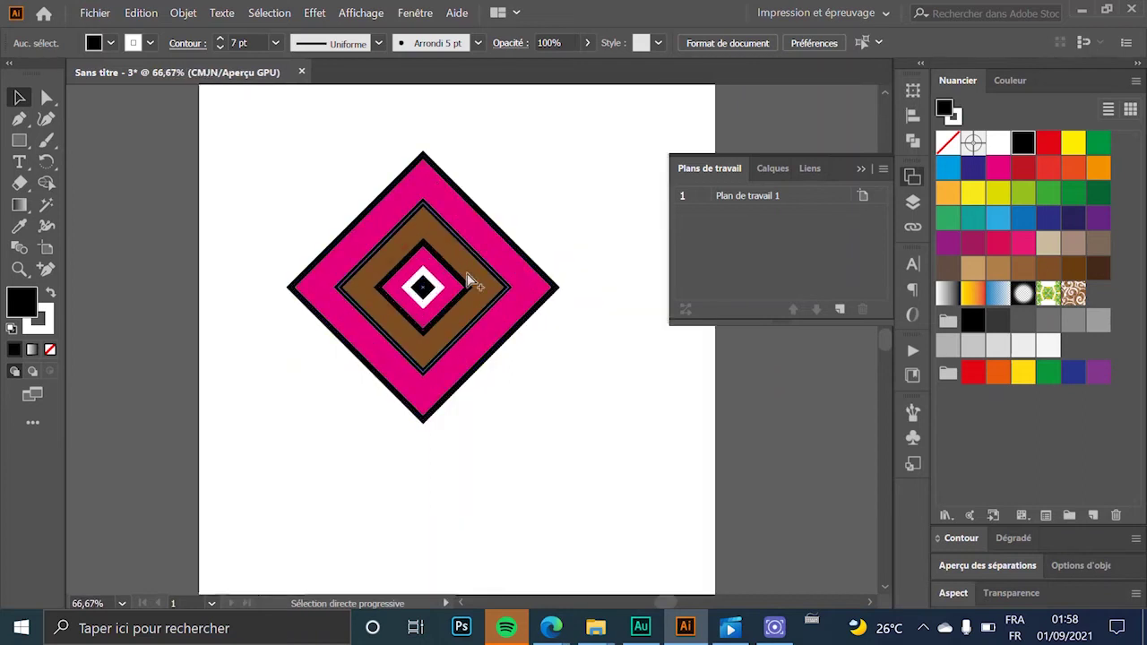
pyautogui.scroll(-3, 468, 345)
pyautogui.moveTo(547, 235); pyautogui.dragTo(343, 553)
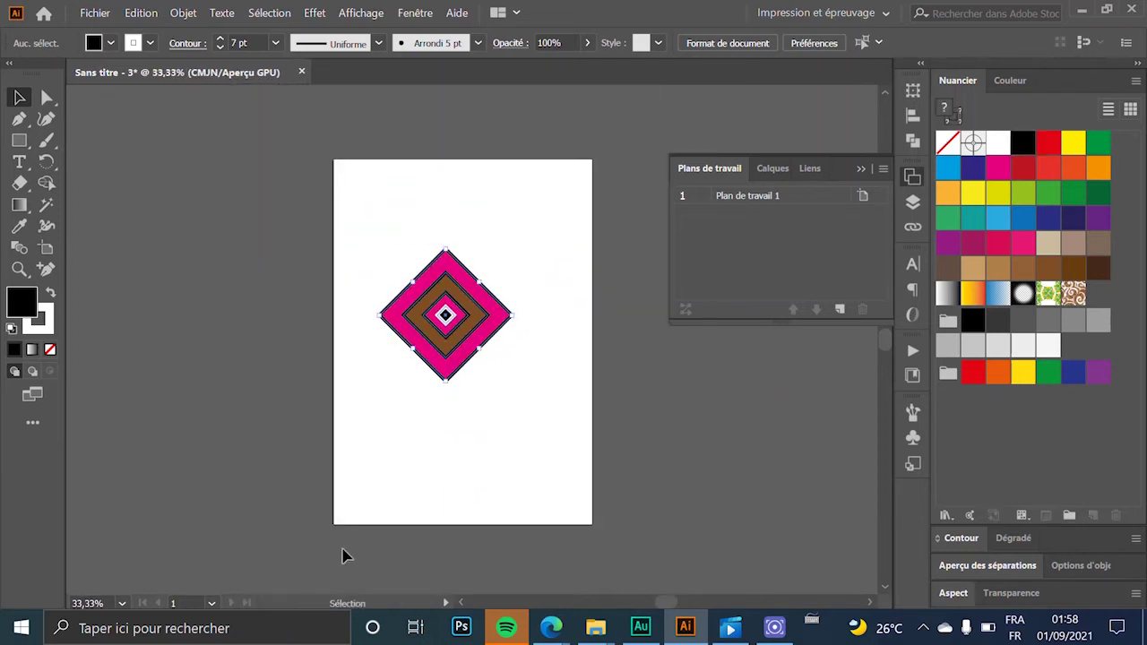
pyautogui.click(182, 12)
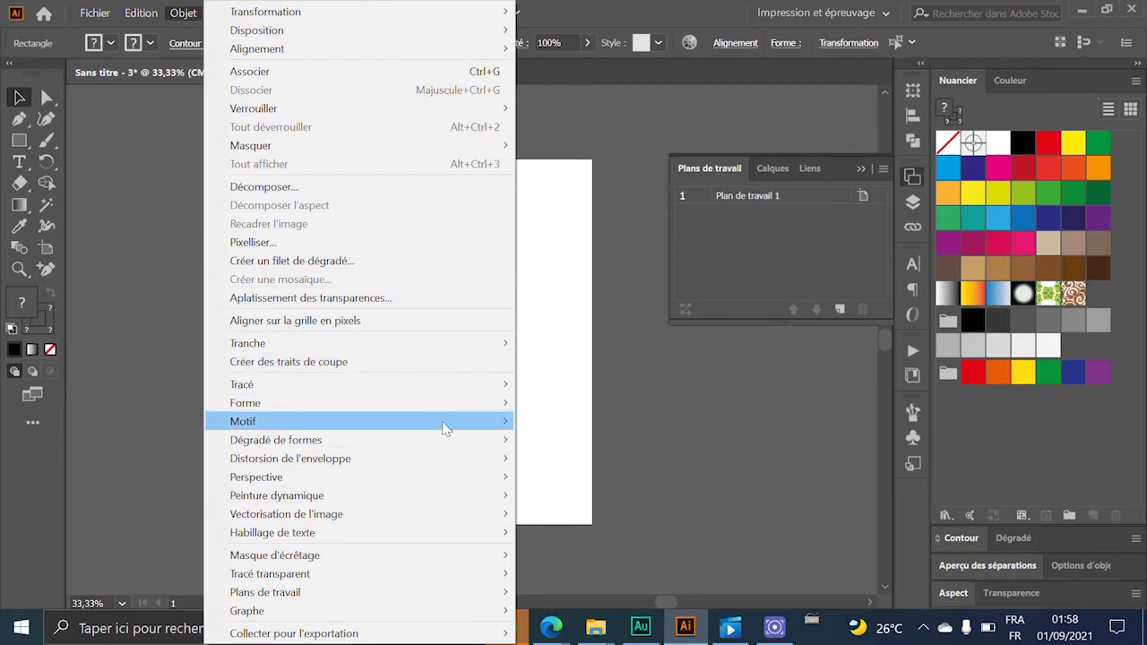
pyautogui.moveTo(358, 421)
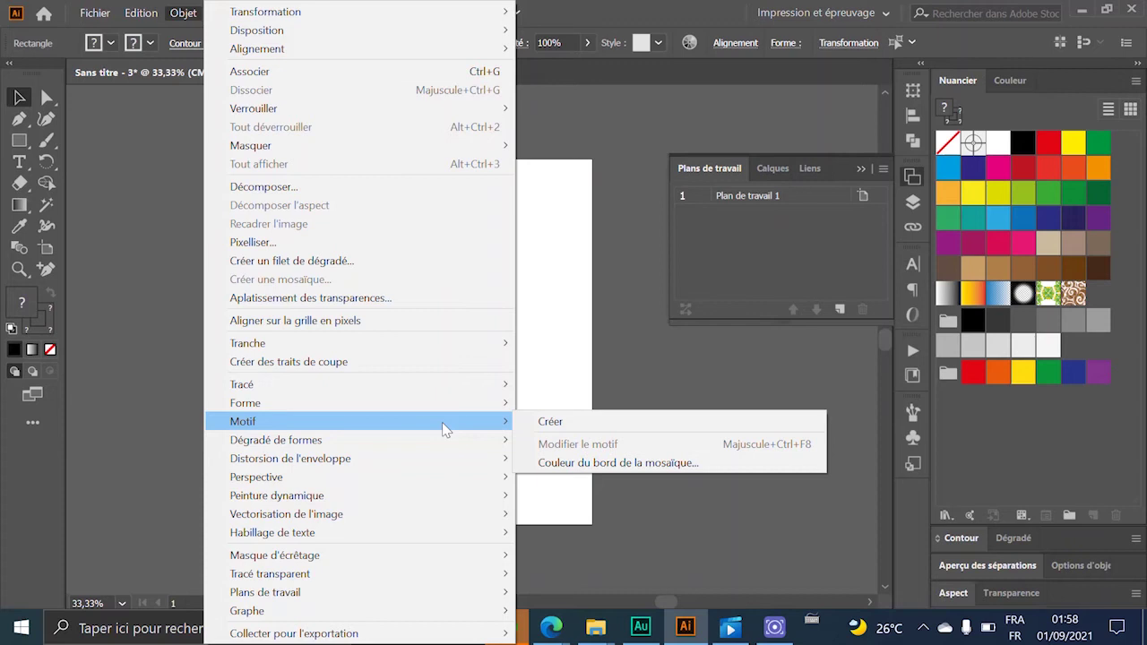
# Turn the diamonds into the 'Nouveau motif' pattern with a 50 x 50 mm tile
pyautogui.click(557, 423)
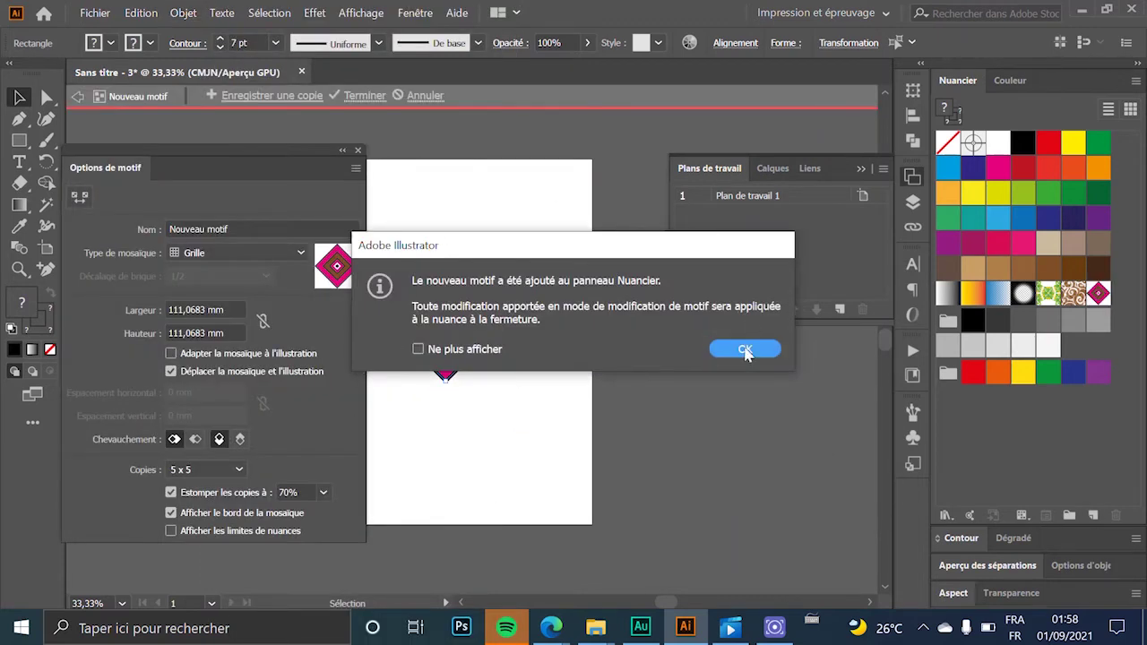
pyautogui.click(747, 353)
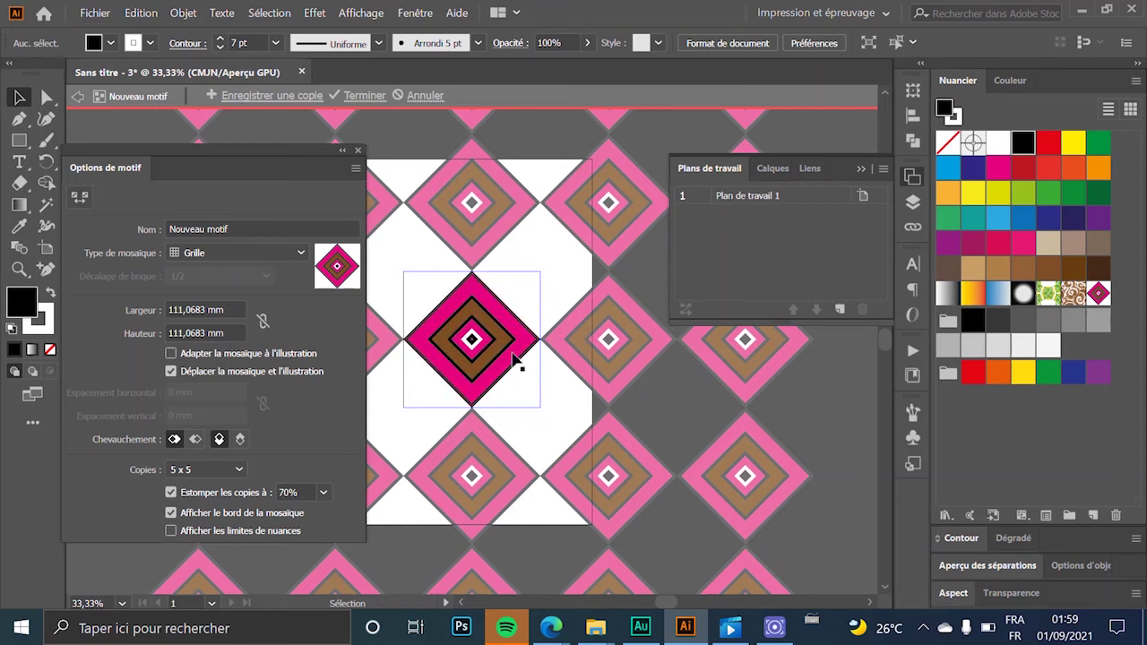
pyautogui.click(189, 309)
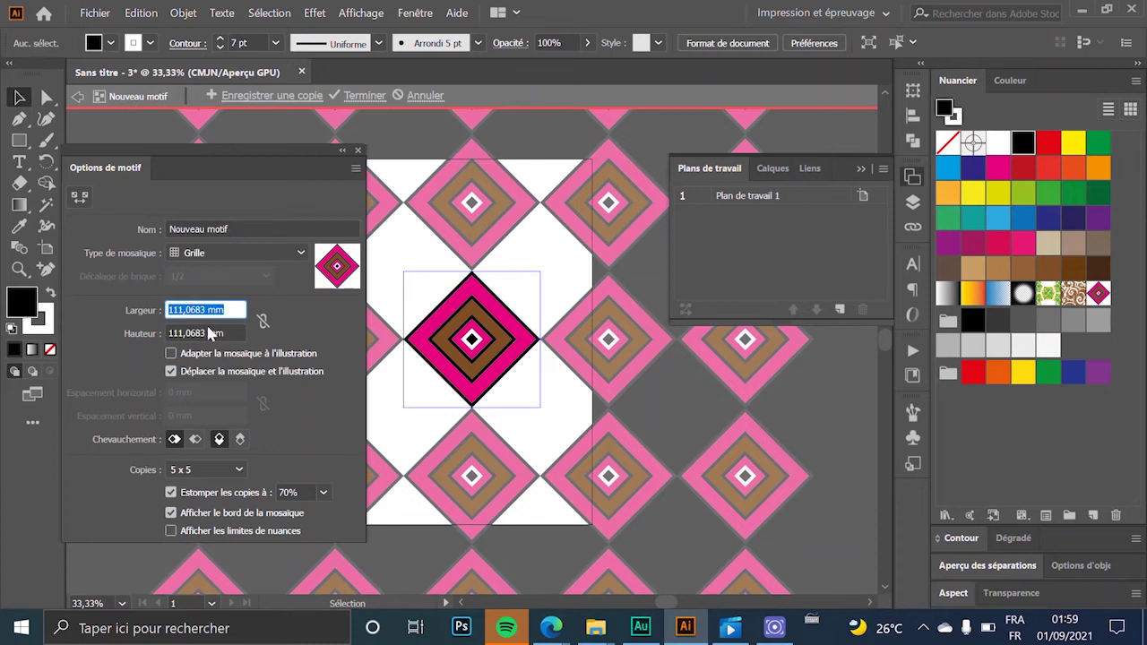
pyautogui.write('50')
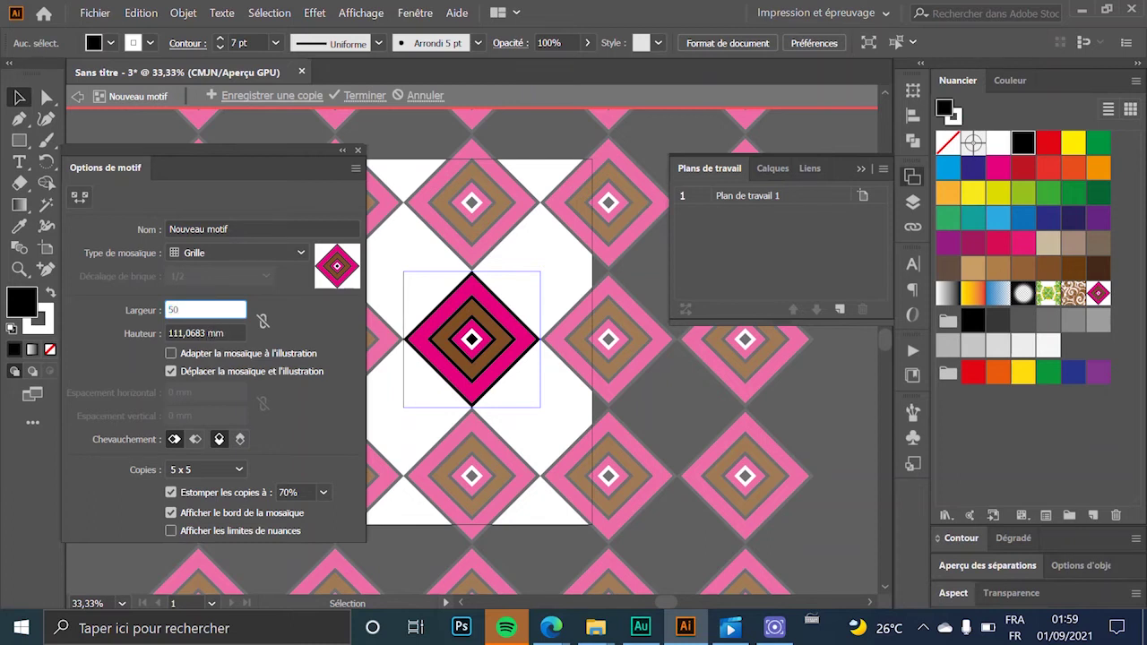
pyautogui.click(208, 333)
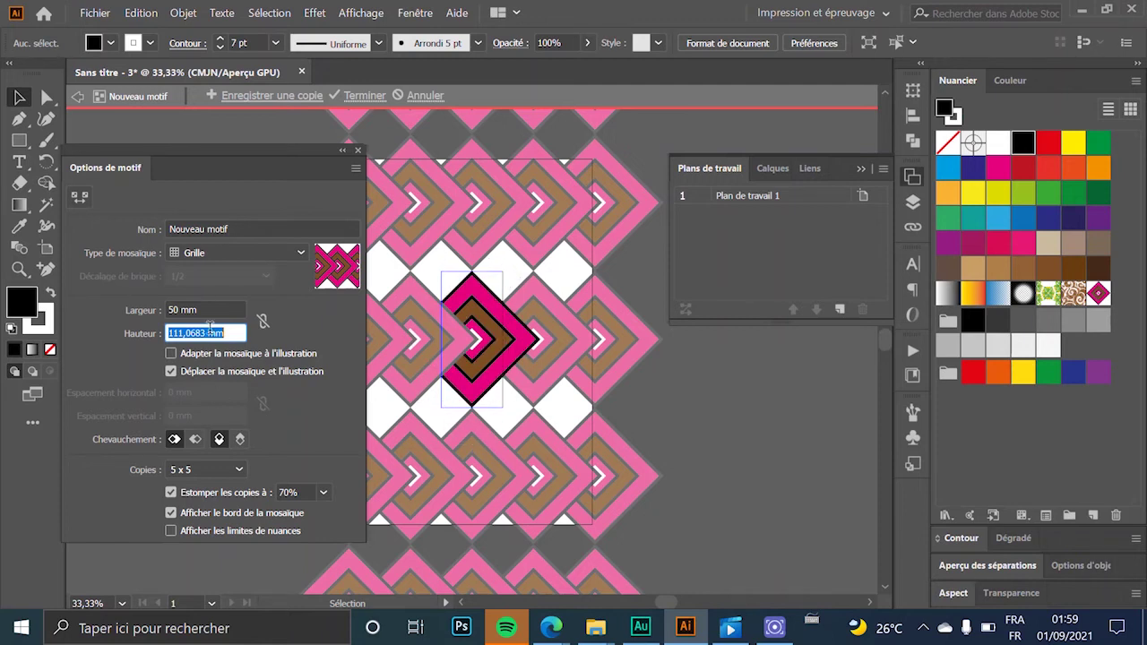
pyautogui.write('50')
pyautogui.press('Tab')
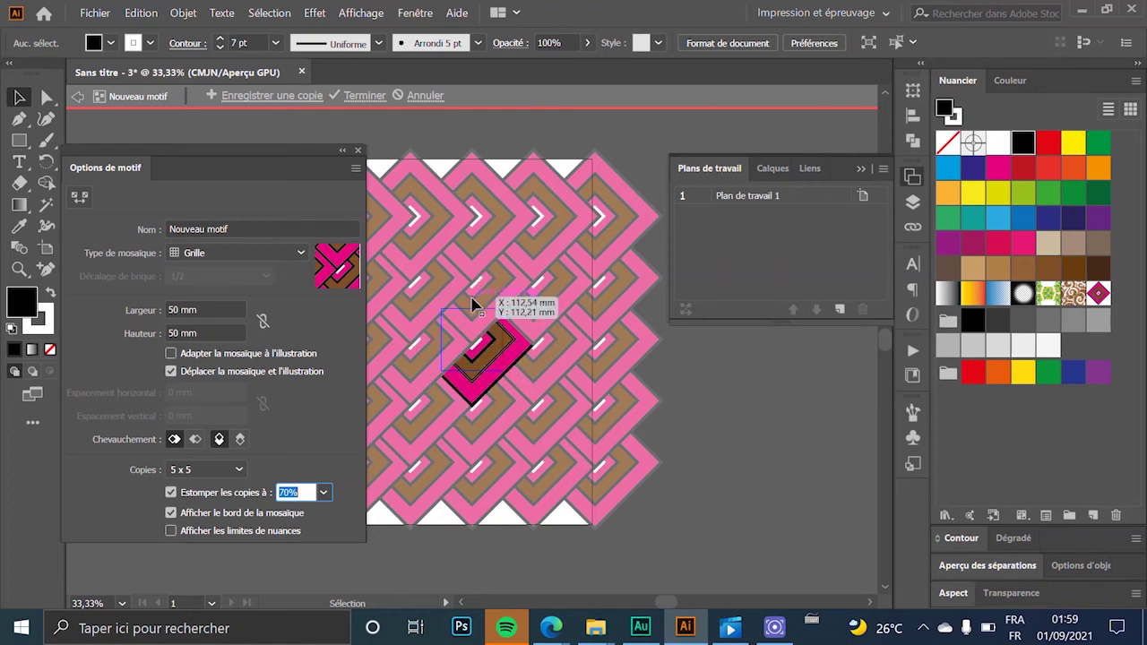
pyautogui.click(360, 96)
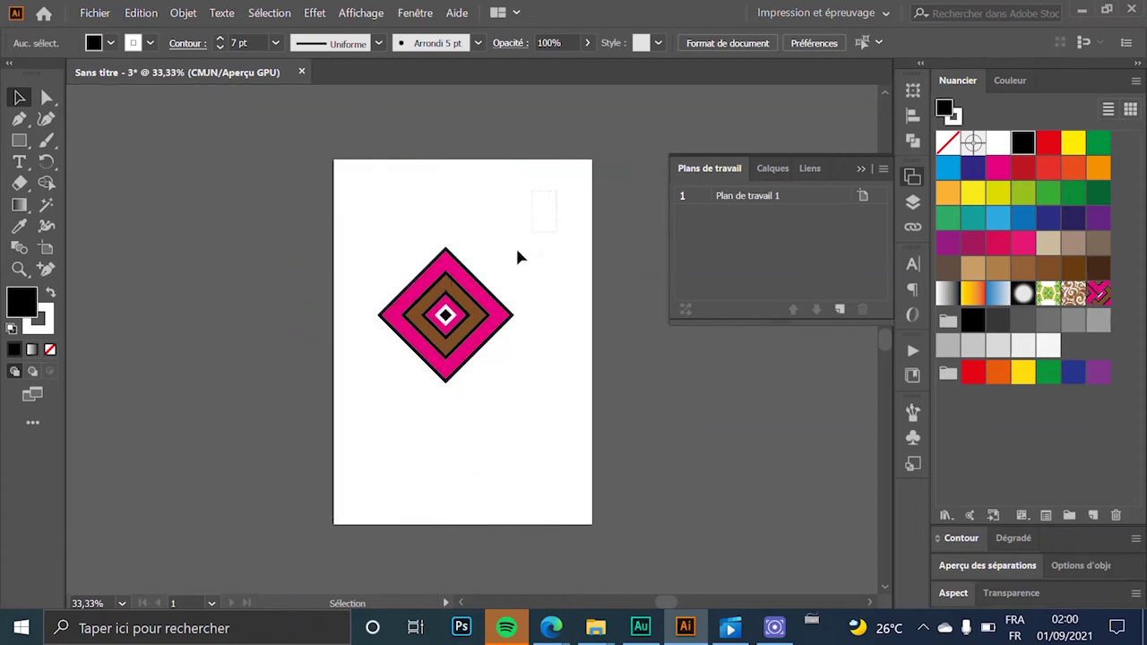
# Select all and delete the original diamond artwork
pyautogui.hotkey('ctrl', 'a')
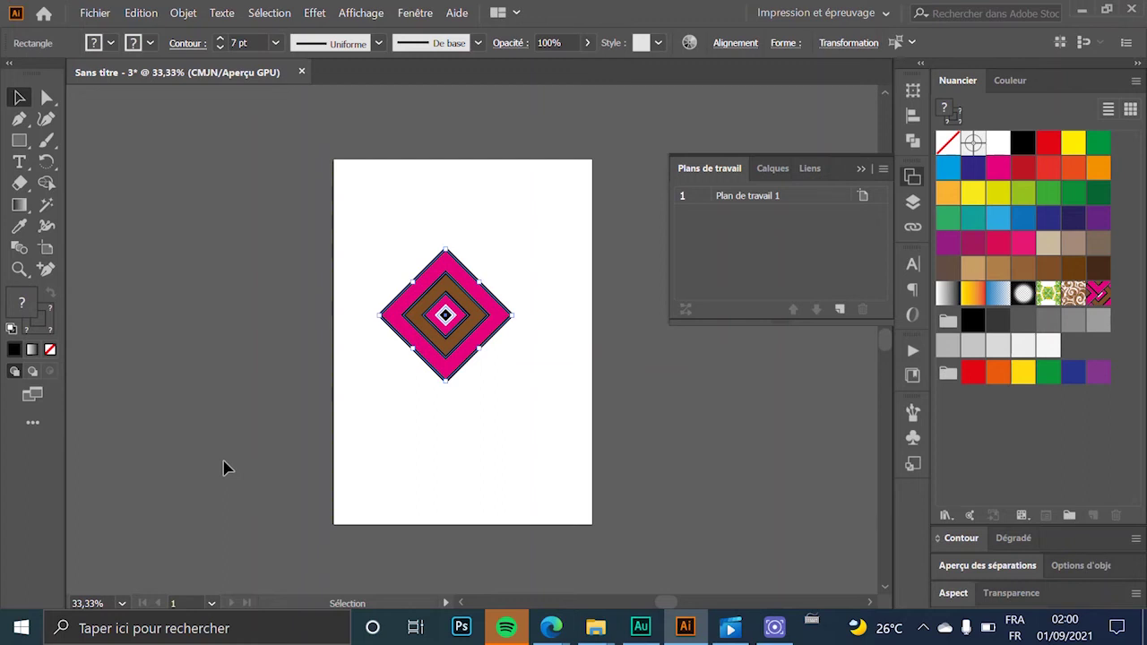
pyautogui.press('Delete')
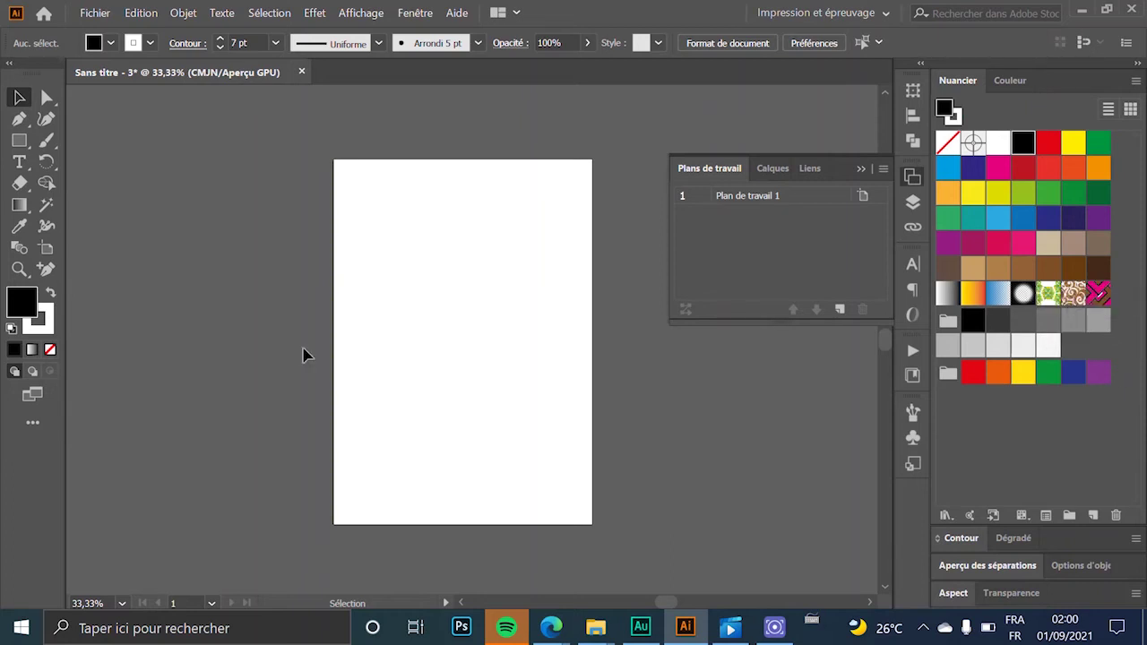
# Draw a rectangle covering the whole artboard
pyautogui.click(19, 143)
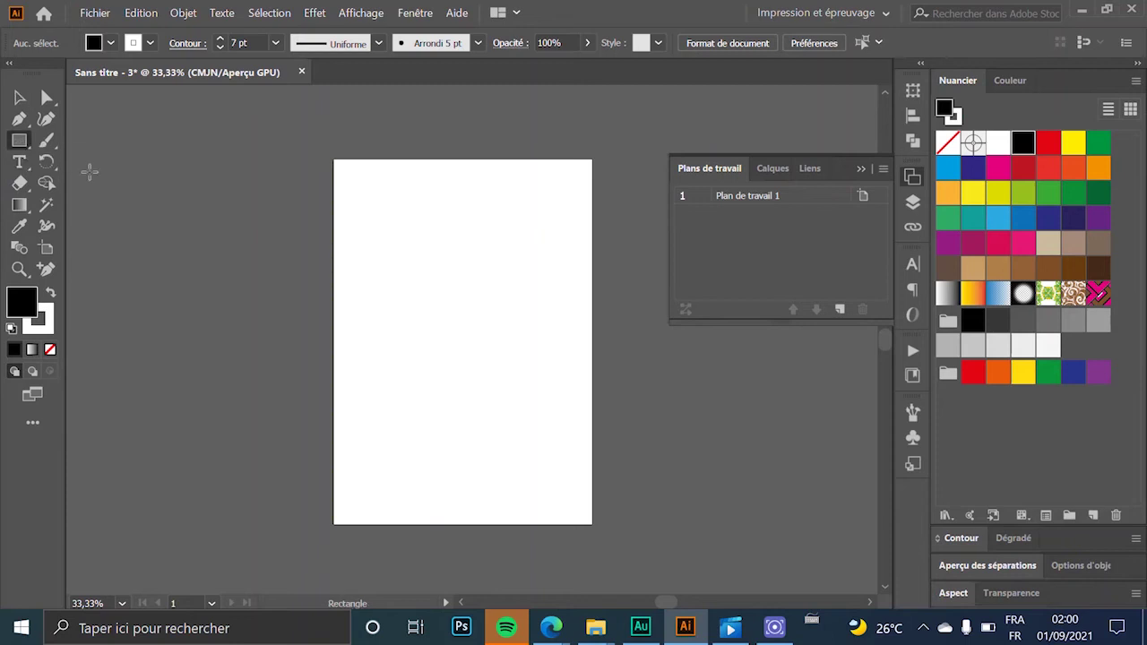
pyautogui.moveTo(331, 158); pyautogui.dragTo(605, 531)
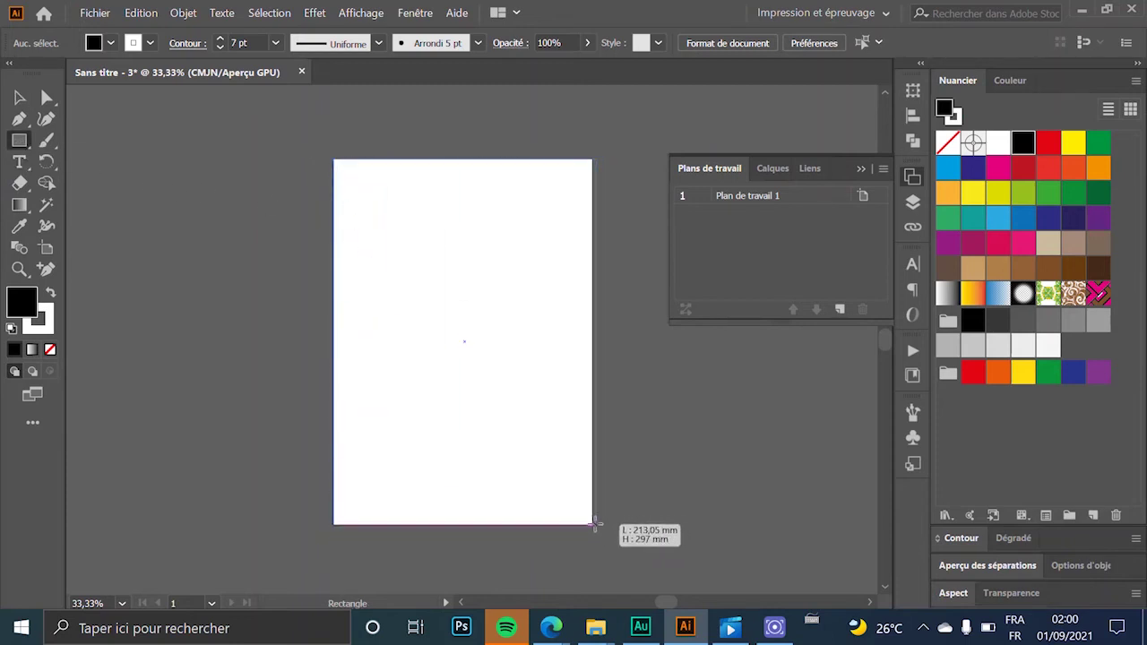
pyautogui.moveTo(605, 530); pyautogui.dragTo(592, 524)
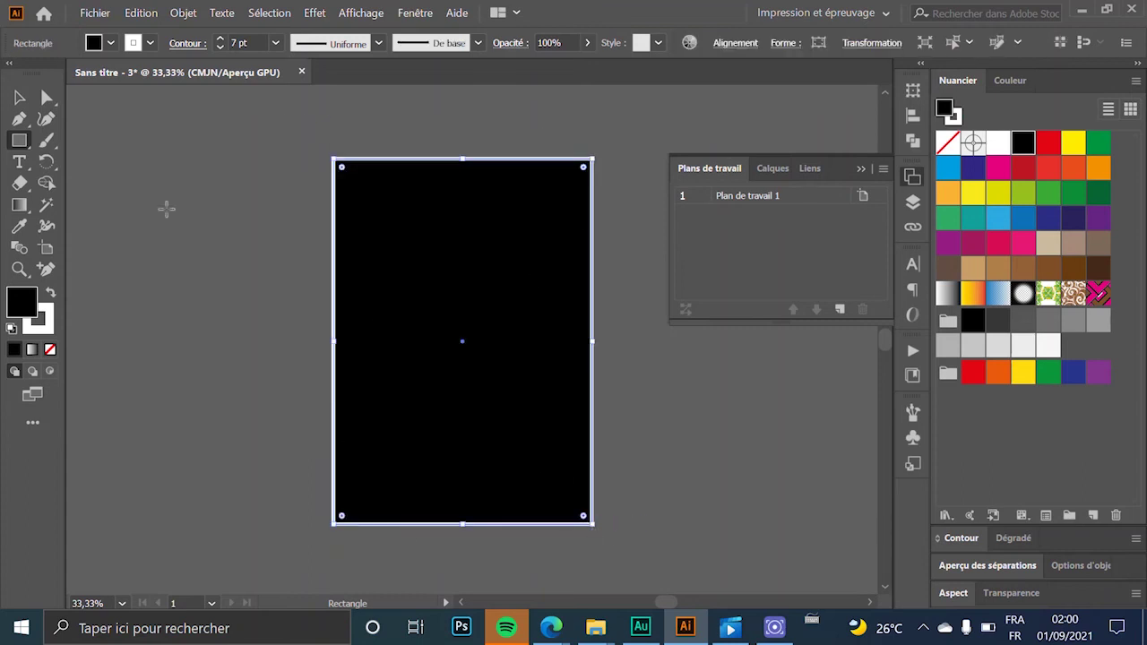
pyautogui.click(19, 97)
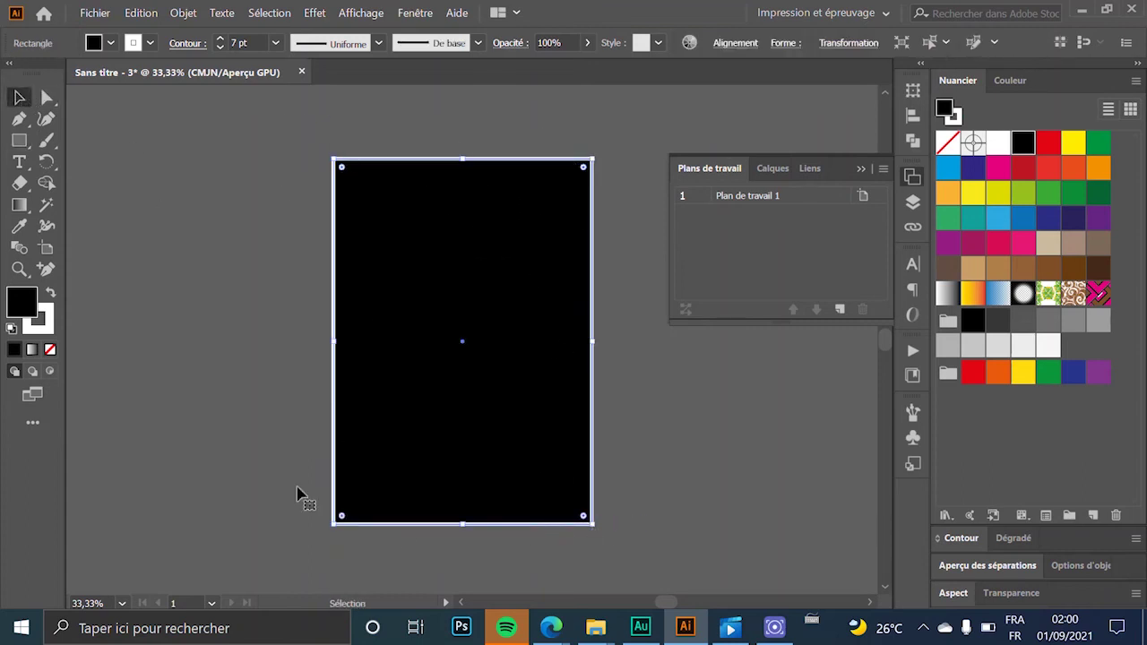
# Remove the rectangle's stroke and fill it with the 'Nouveau motif' pattern swatch
pyautogui.click(43, 323)
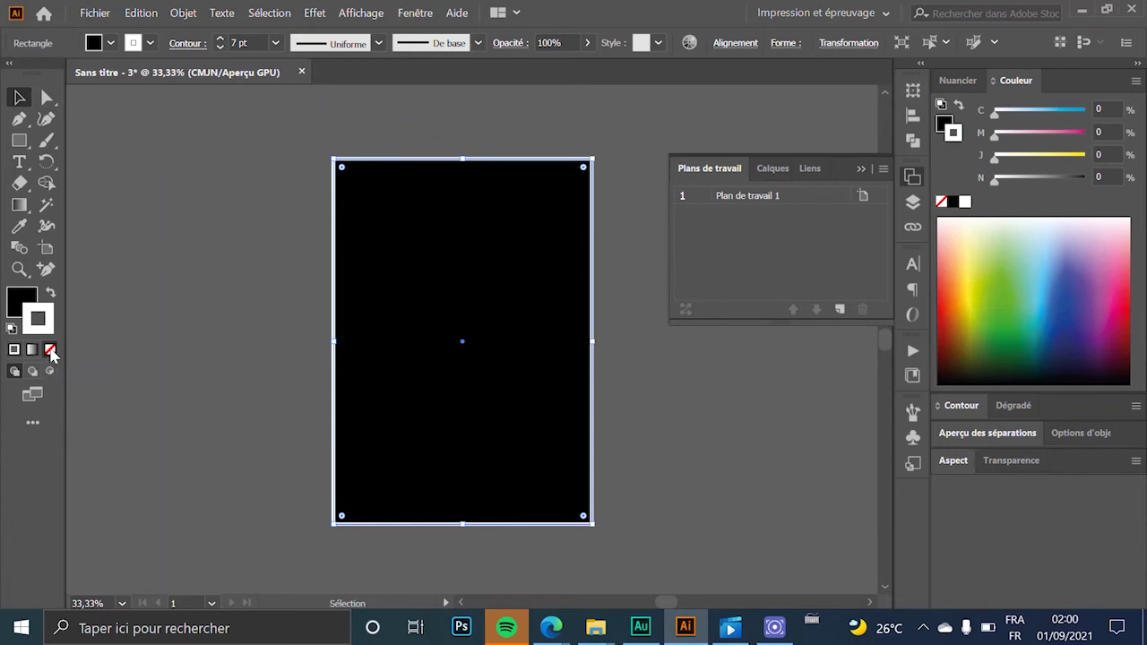
pyautogui.click(50, 350)
pyautogui.click(23, 301)
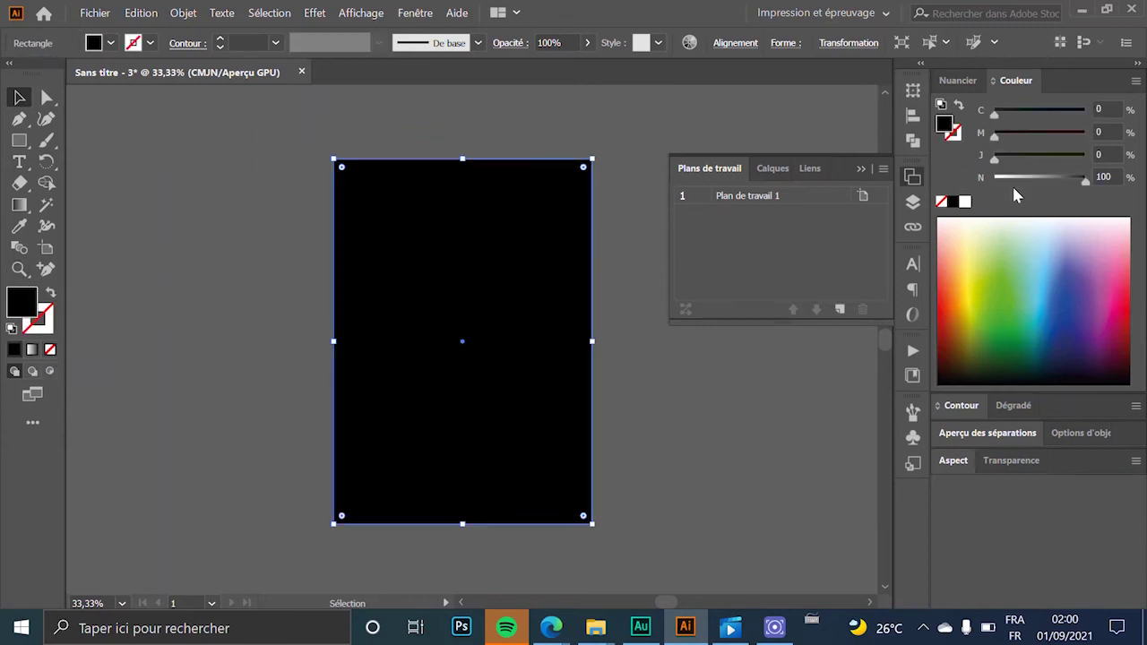
pyautogui.click(957, 80)
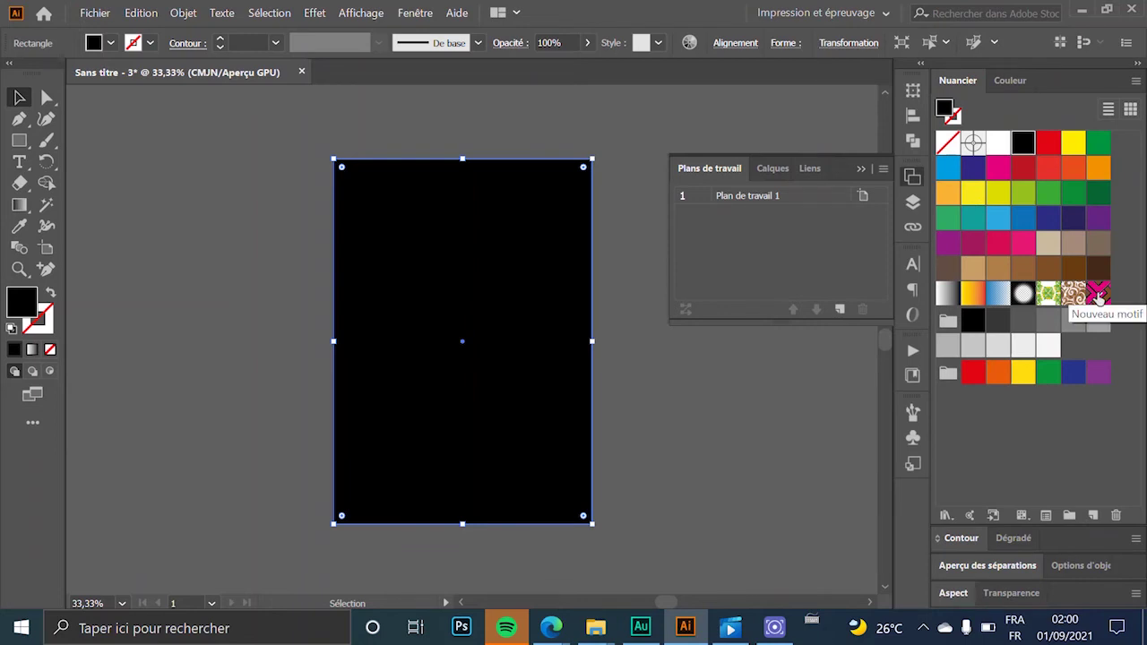
pyautogui.click(1098, 294)
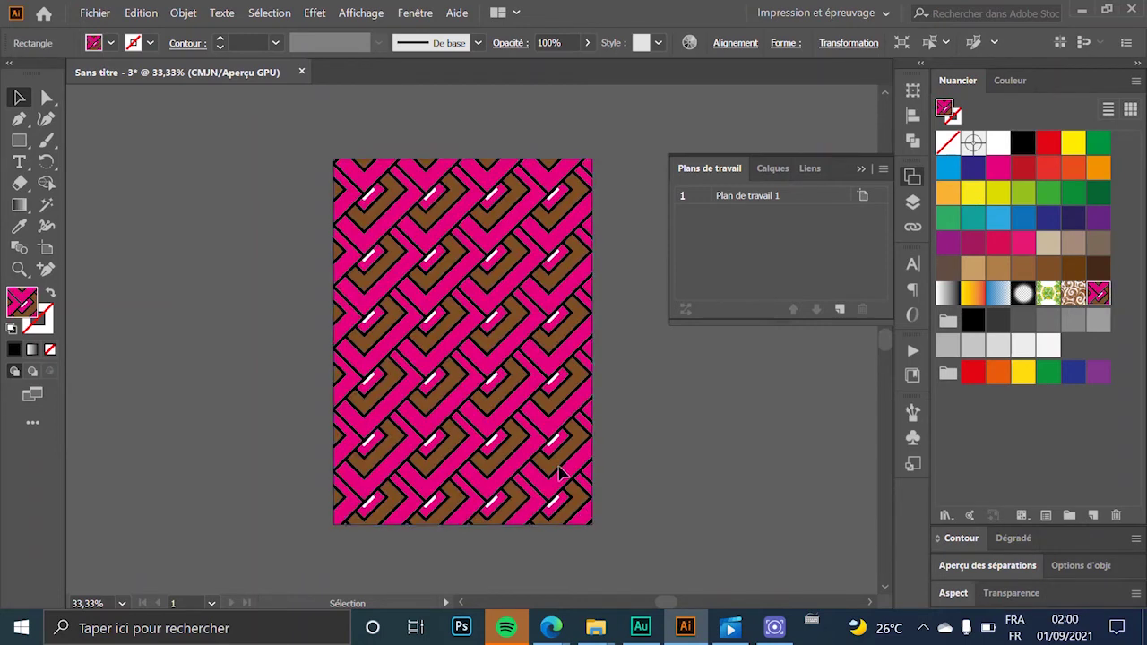
pyautogui.click(642, 455)
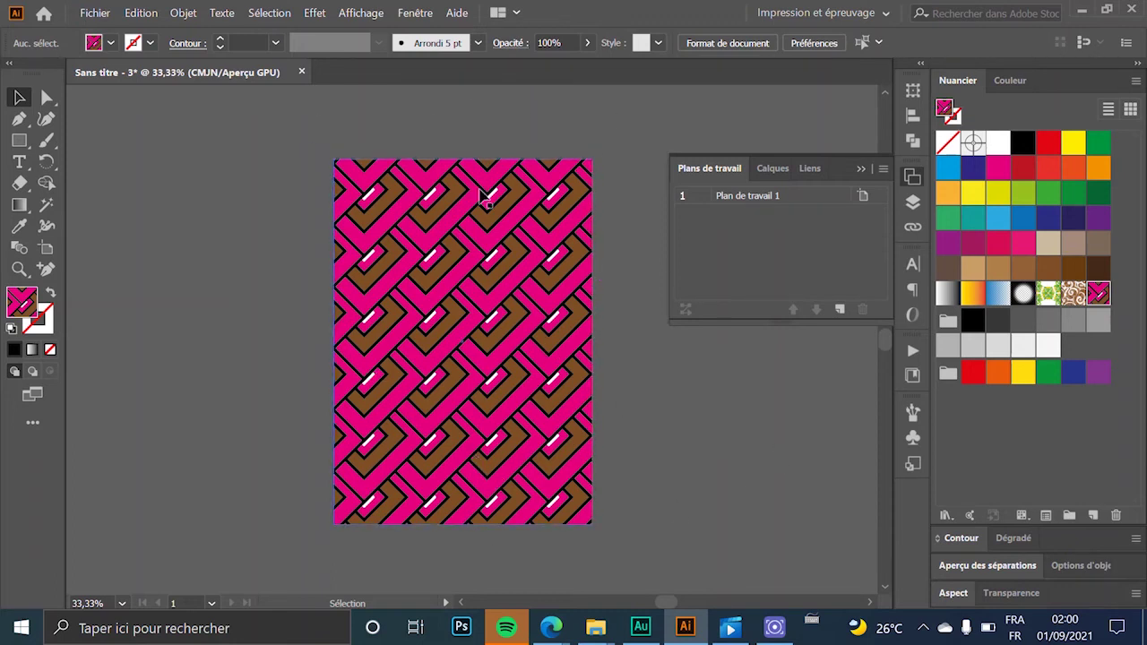
# Draw a pattern-filled rectangle left of the artboard, then delete it
pyautogui.click(20, 142)
pyautogui.moveTo(150, 121); pyautogui.dragTo(382, 358)
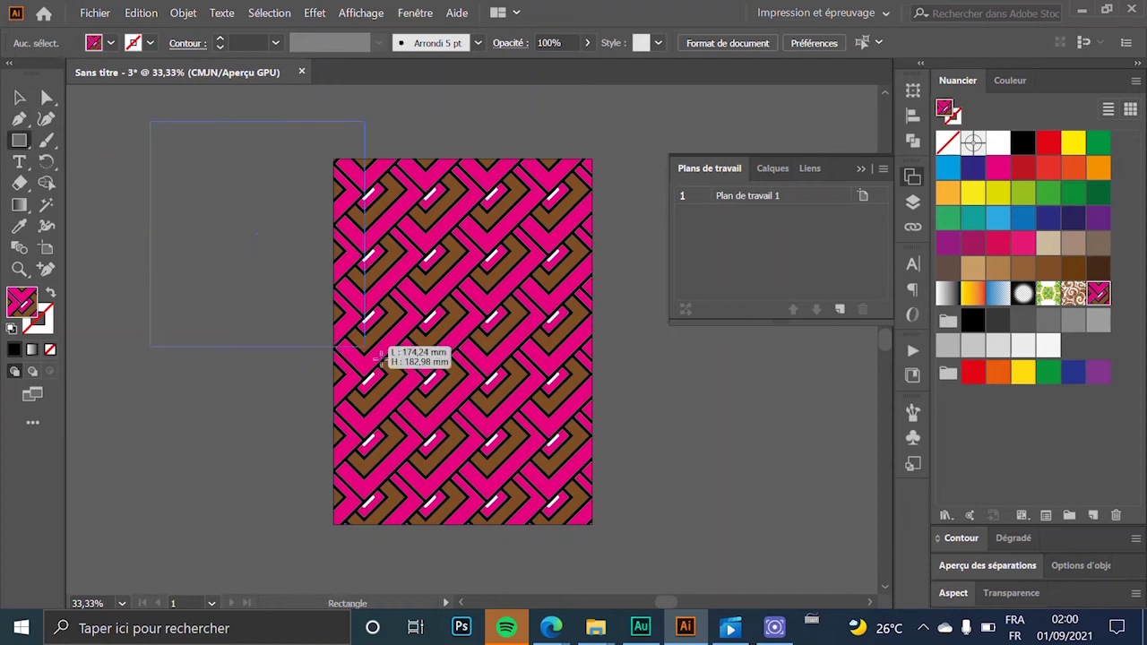
pyautogui.click(19, 97)
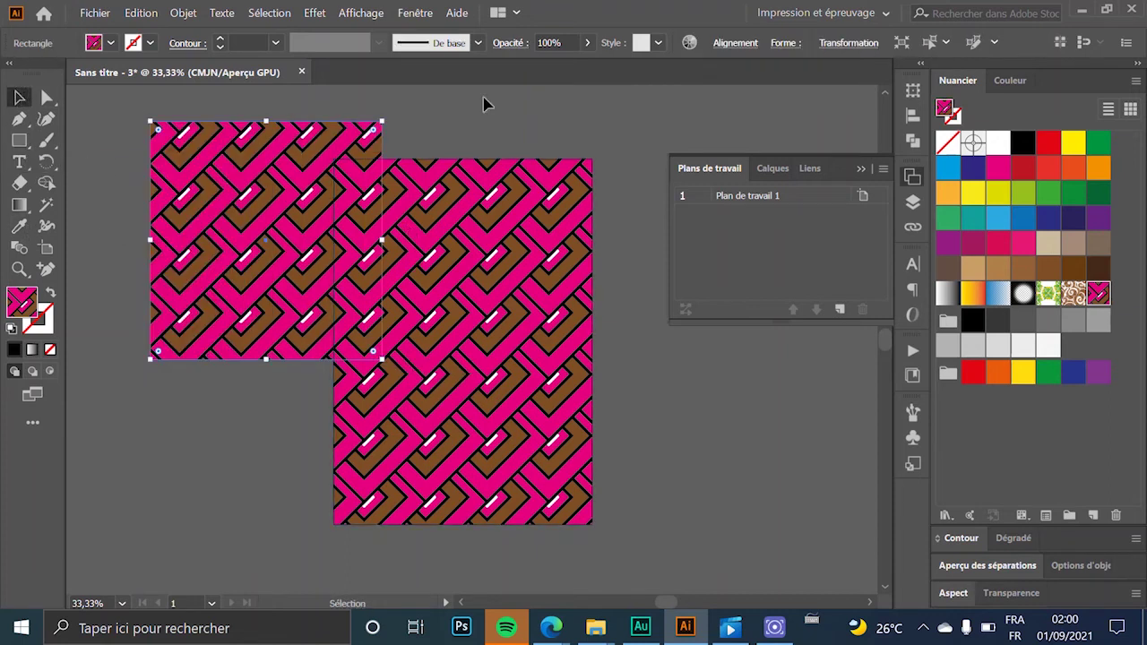
pyautogui.click(419, 141)
pyautogui.click(365, 152)
pyautogui.press('Delete')
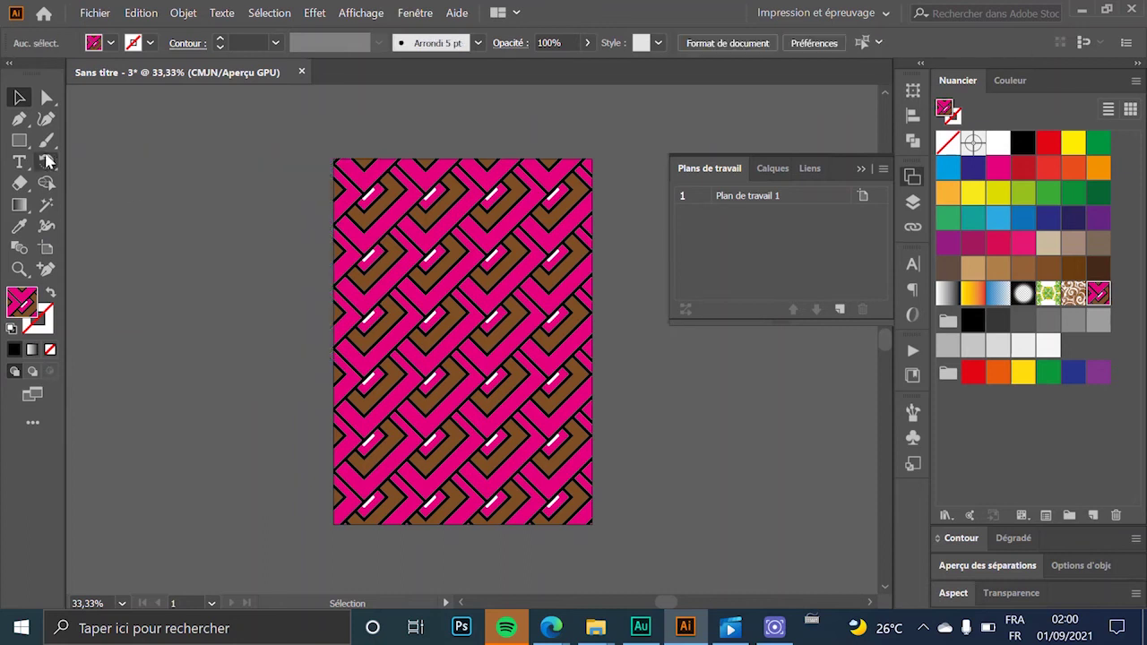
# Draw a pattern-filled circle of about 87.85 mm beside the artboard
pyautogui.moveTo(19, 143); pyautogui.dragTo(85, 165)
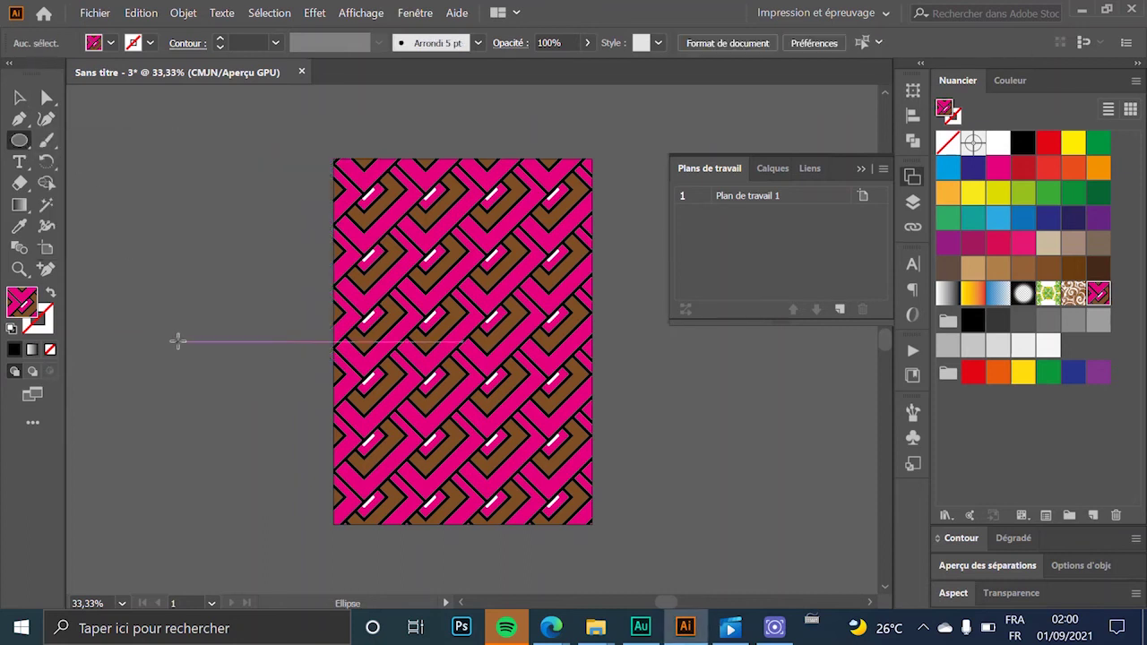
pyautogui.moveTo(146, 187); pyautogui.dragTo(255, 355)
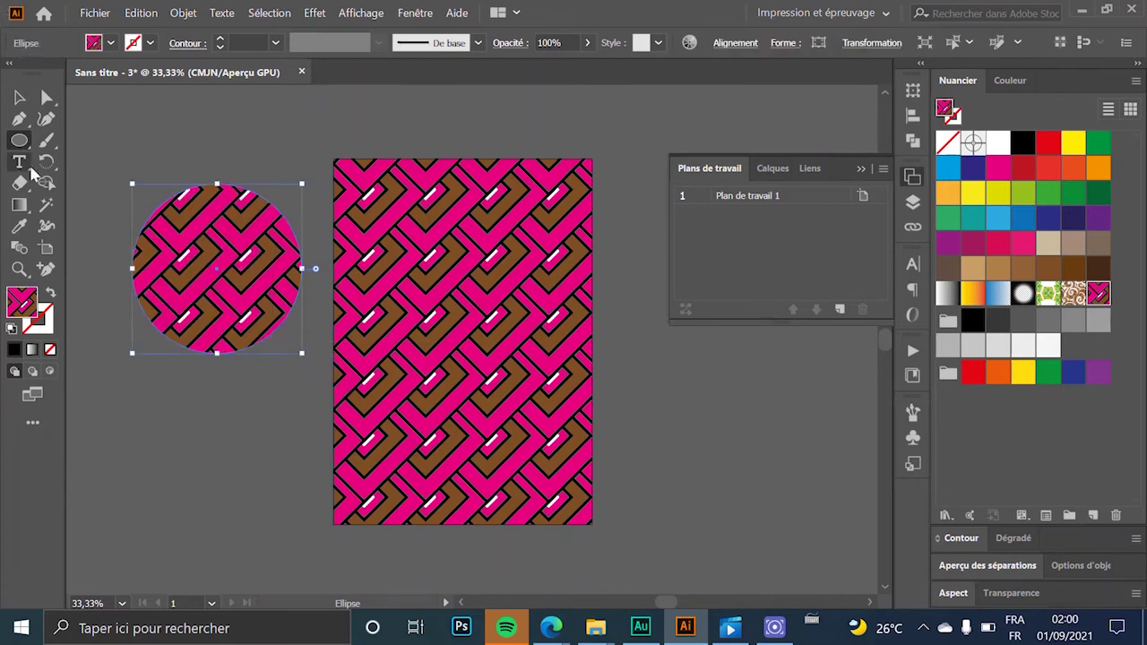
pyautogui.click(20, 96)
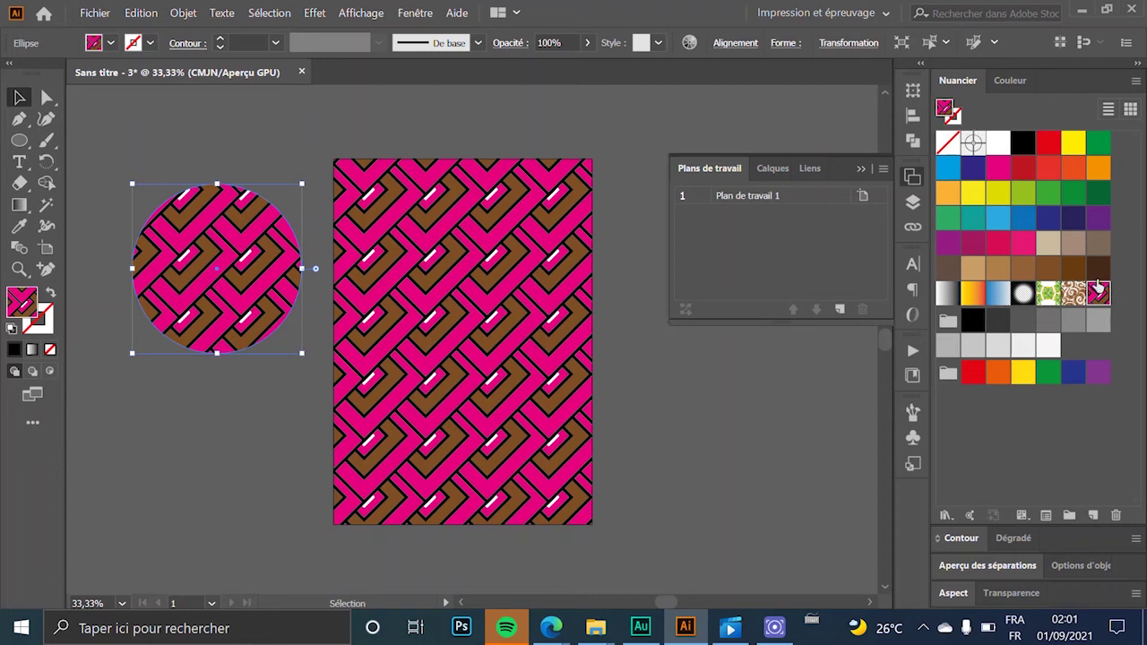
# Recolour the pattern tile's magenta, brown and pink pieces indigo, orange and dark purple
pyautogui.doubleClick(1097, 290)
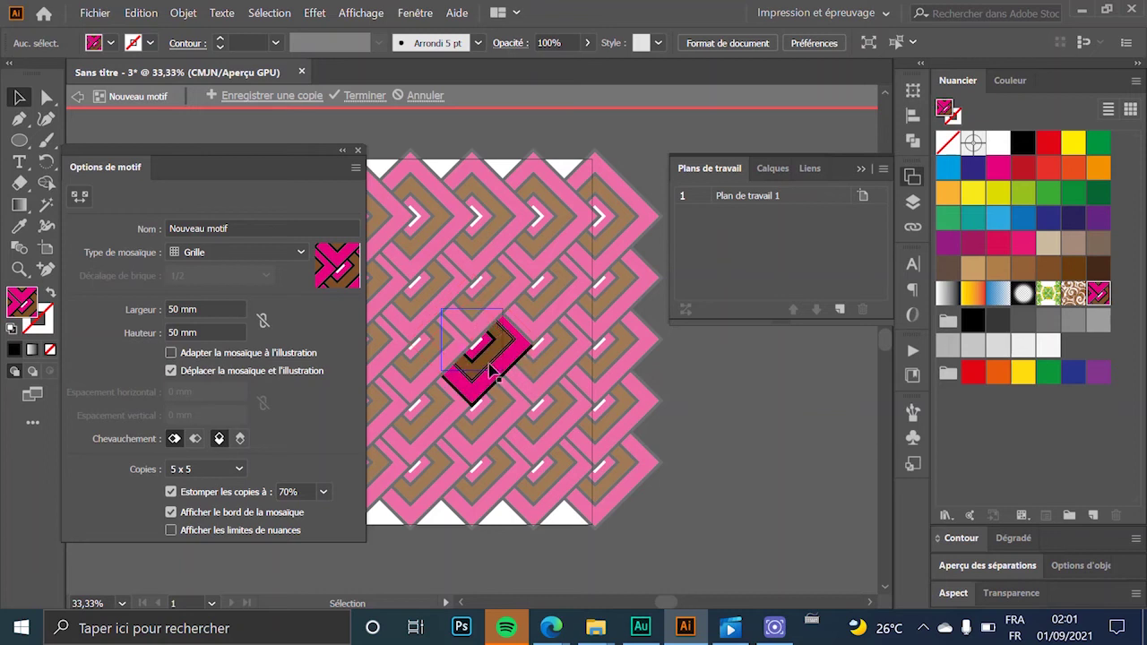
pyautogui.click(522, 367)
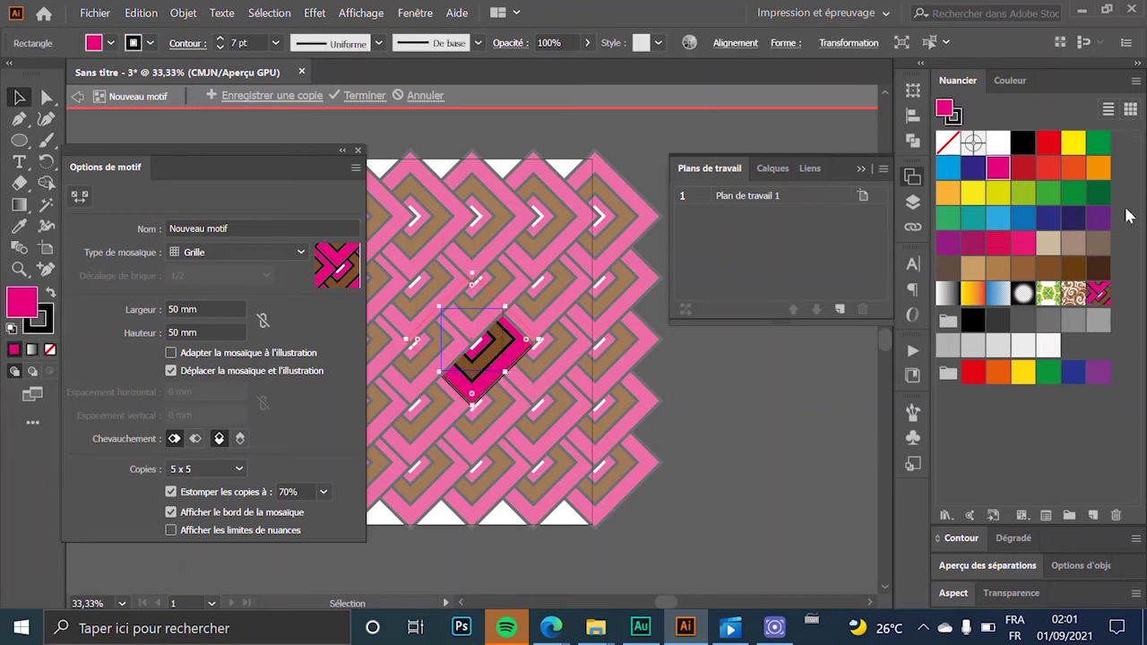
pyautogui.click(973, 172)
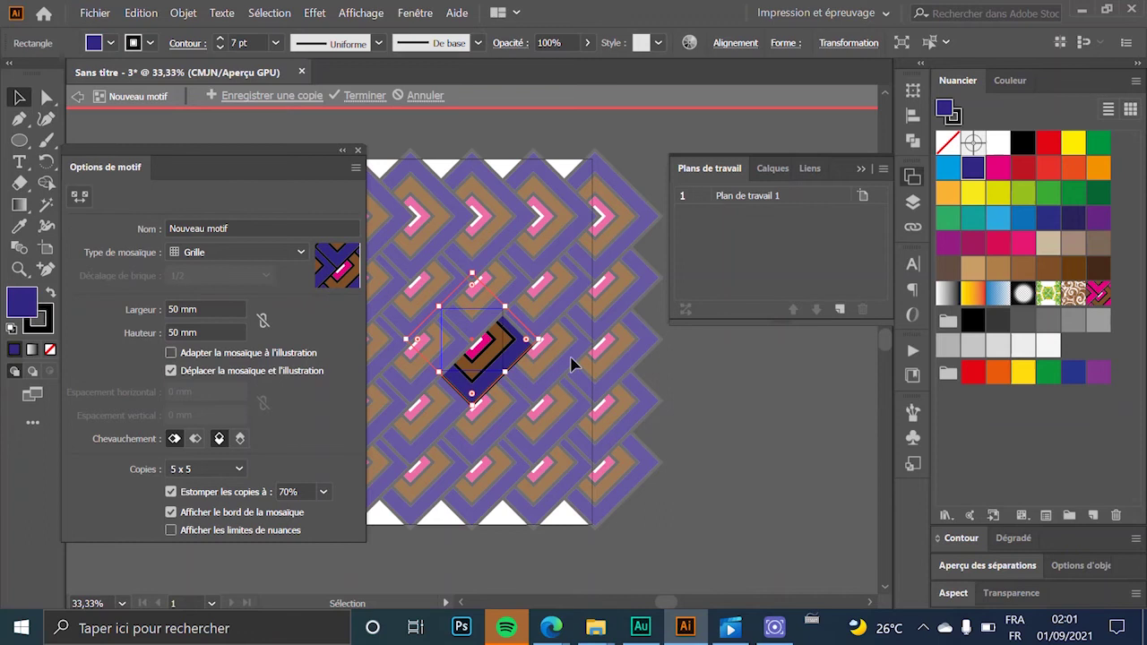
pyautogui.click(495, 356)
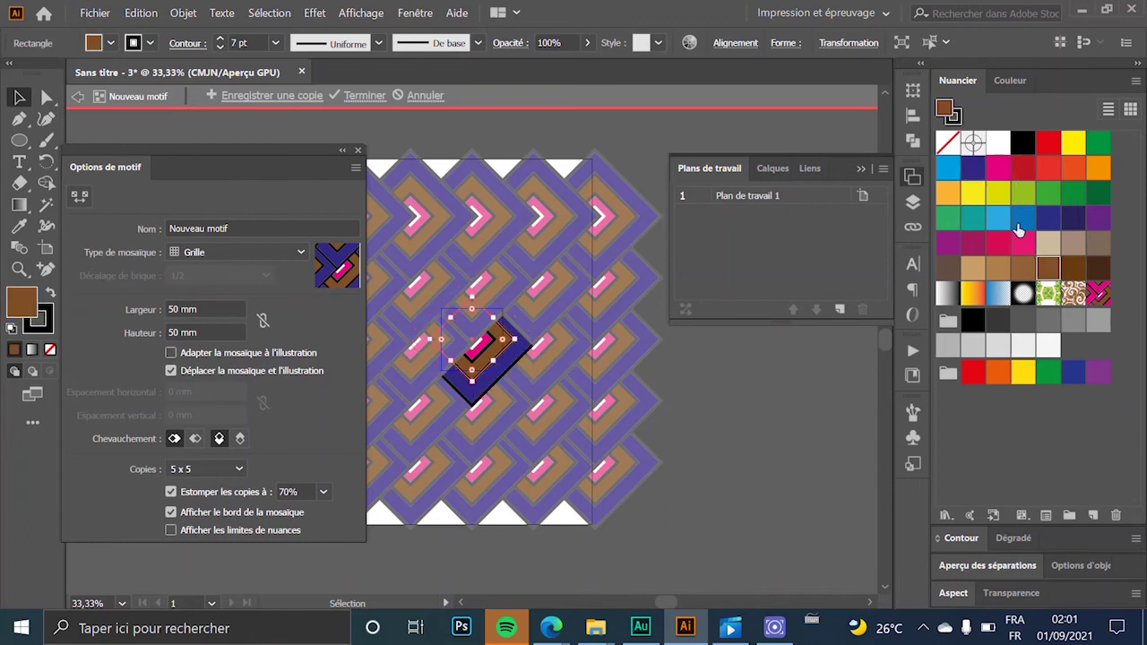
pyautogui.click(1098, 168)
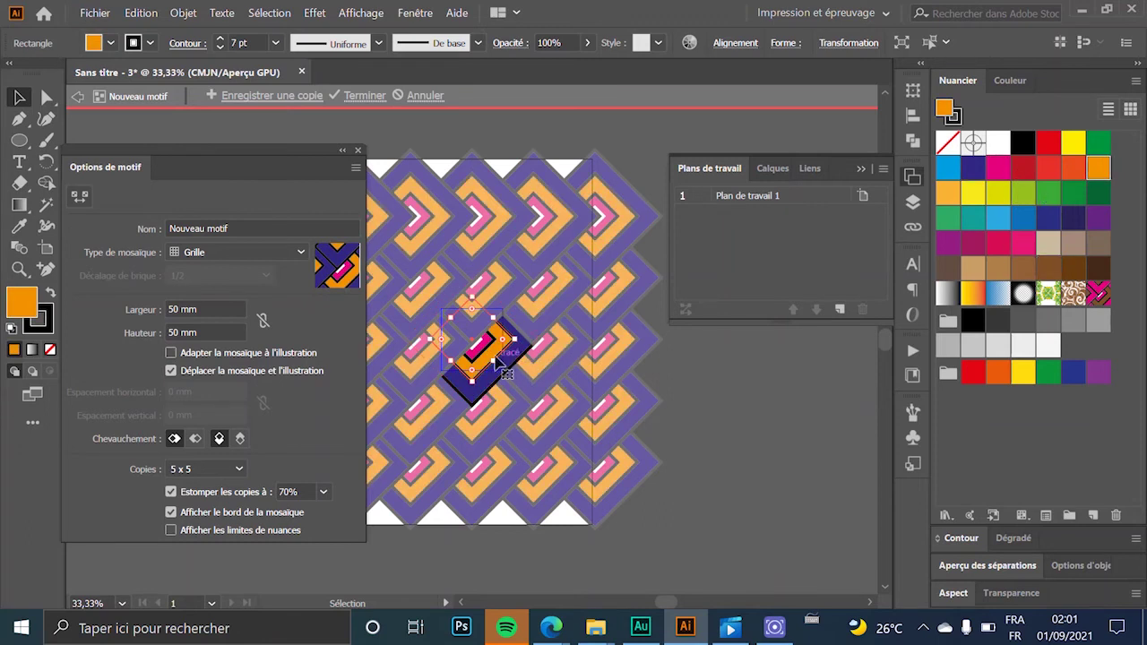
pyautogui.click(477, 344)
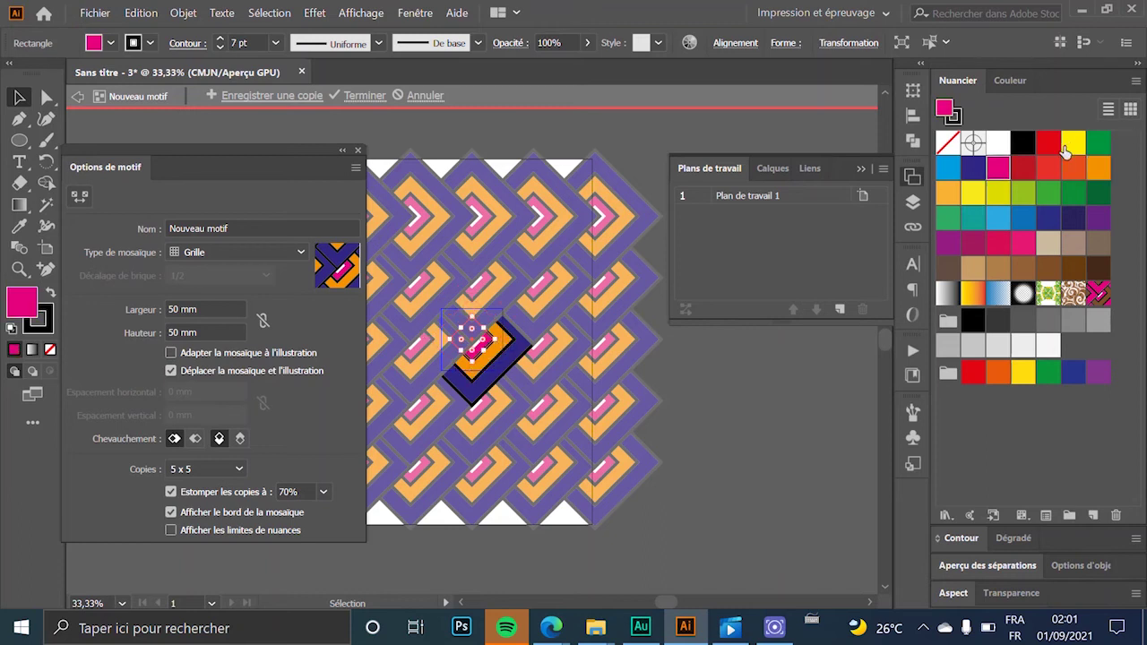
pyautogui.click(973, 169)
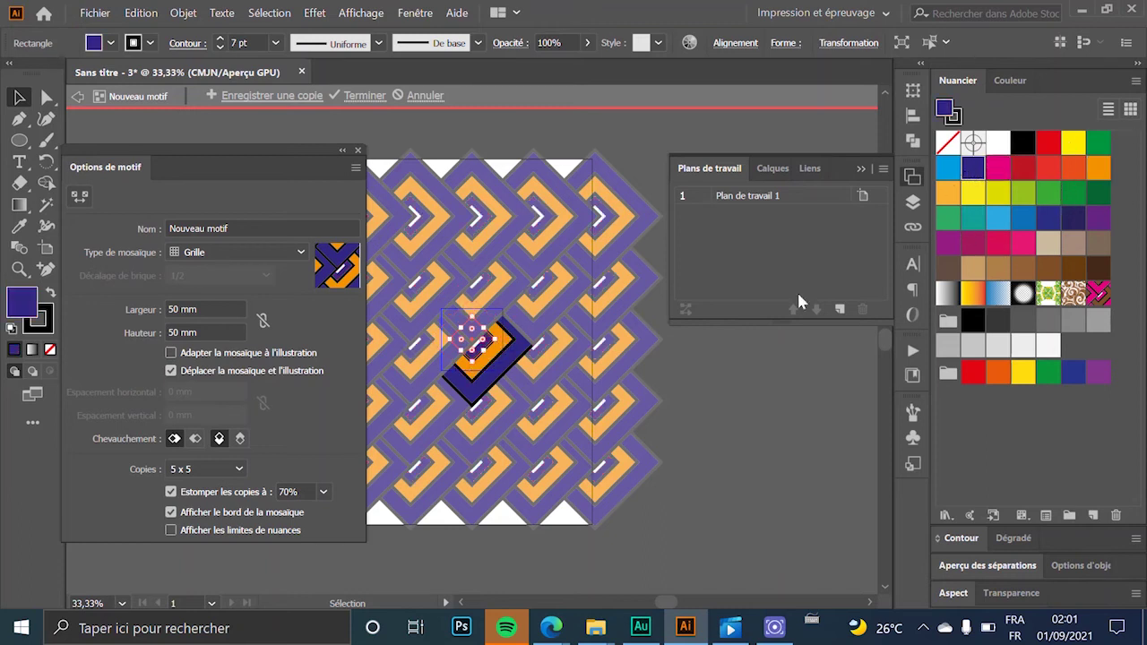
pyautogui.click(481, 352)
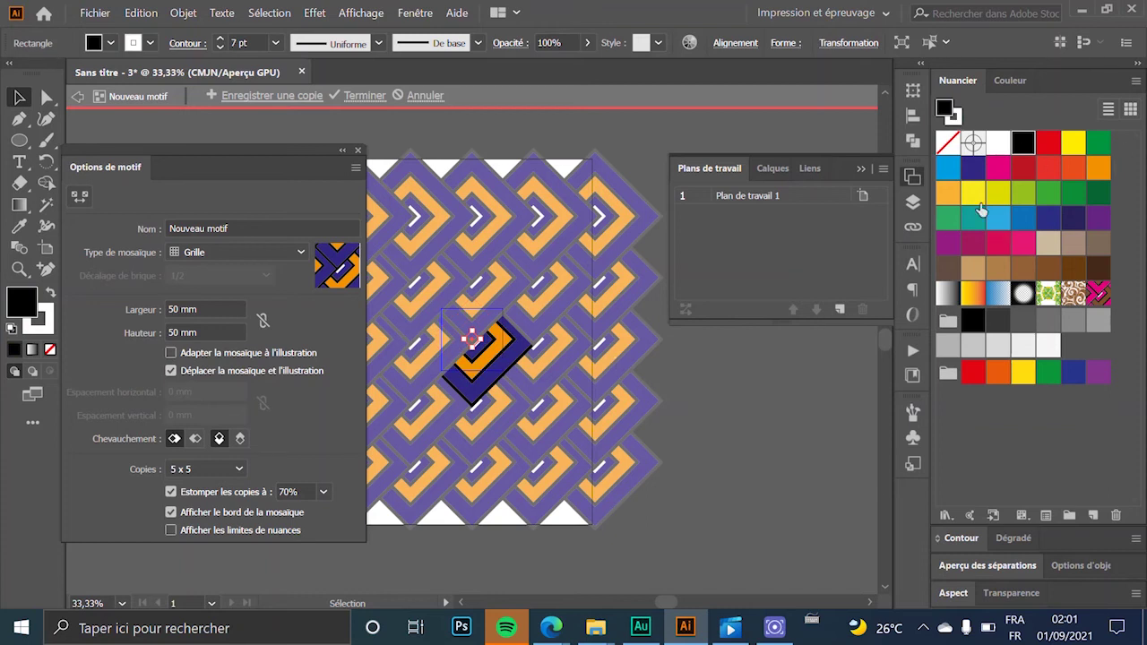
pyautogui.click(1086, 168)
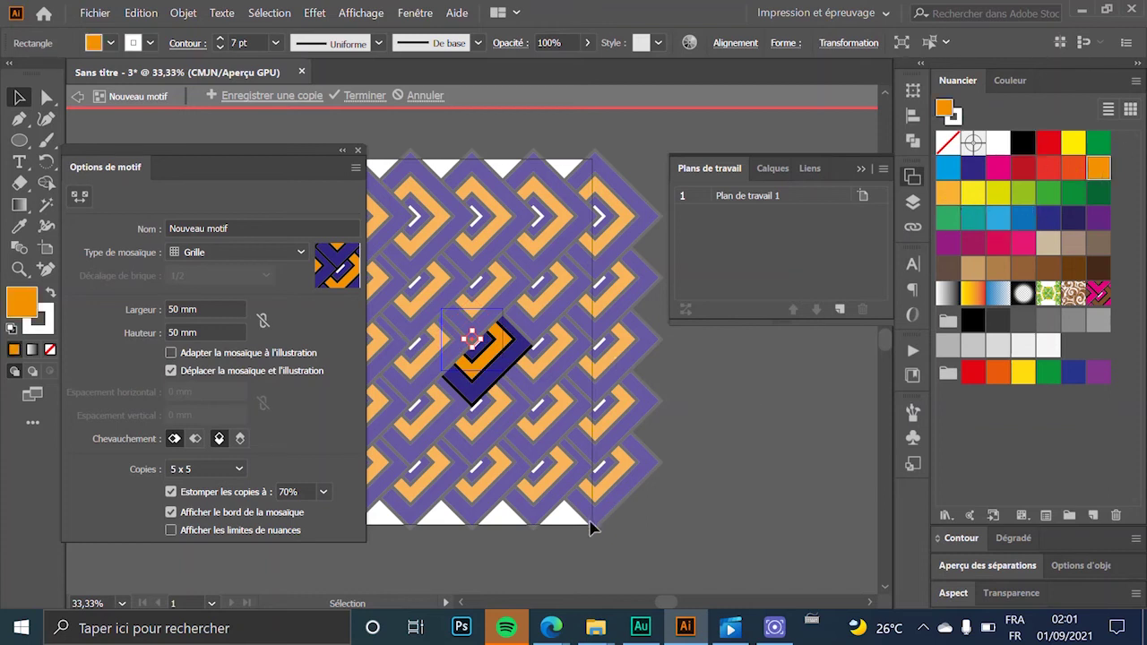
pyautogui.doubleClick(740, 437)
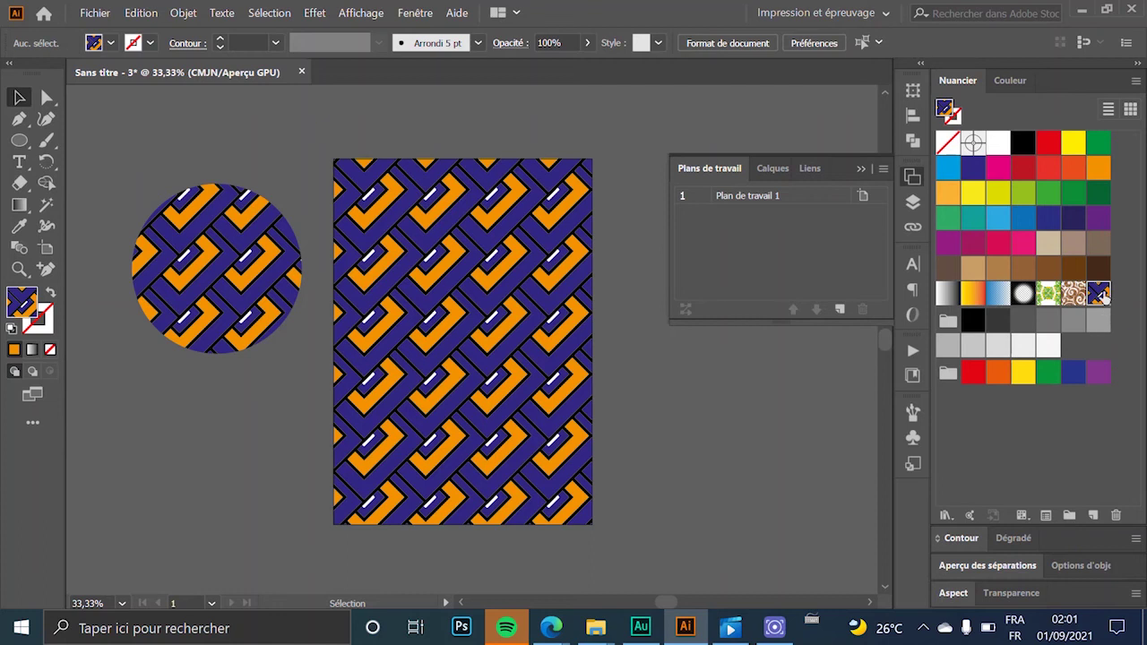
# Set the pattern swatch's tile width to 71 mm and update the swatch
pyautogui.doubleClick(1099, 294)
pyautogui.click(182, 303)
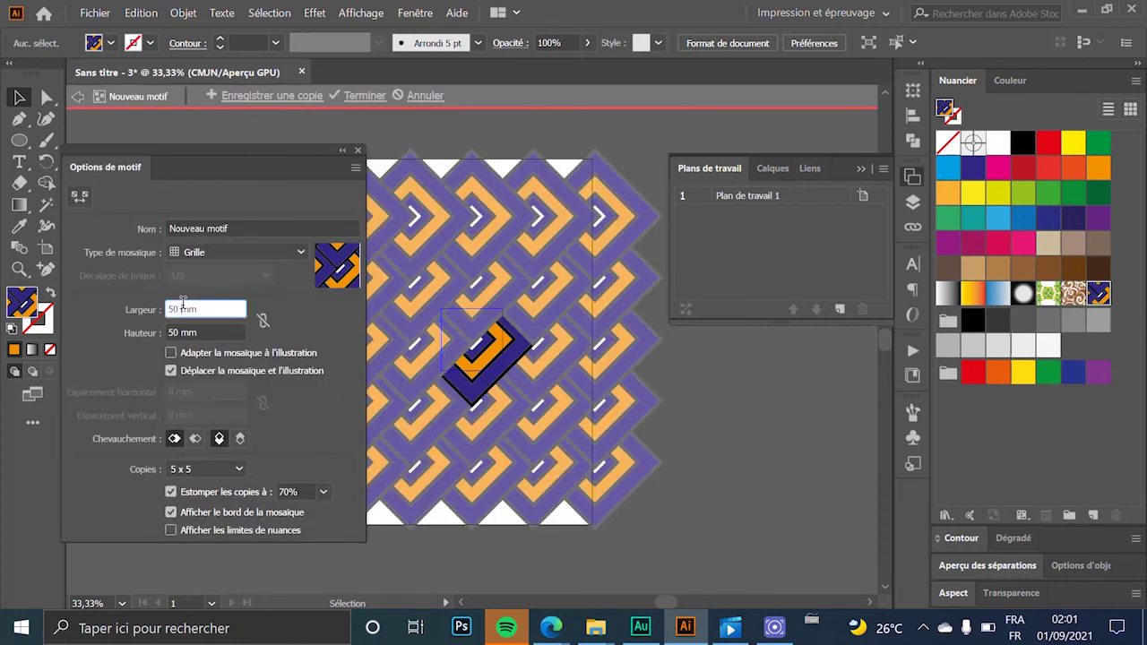
pyautogui.write('75')
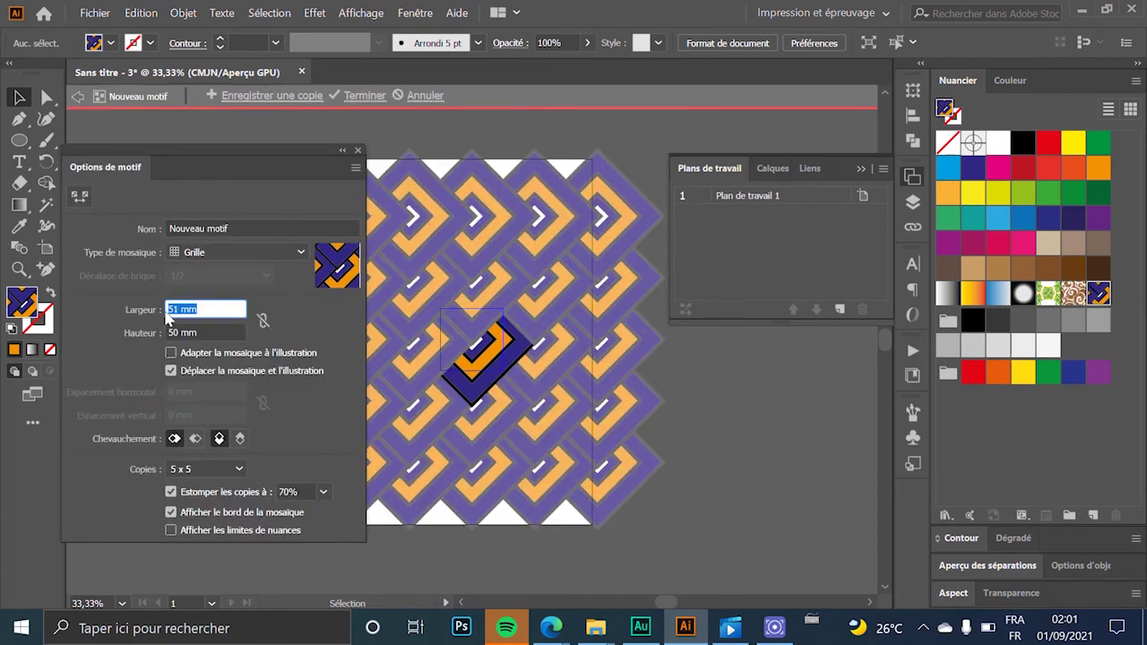
pyautogui.press('Return')
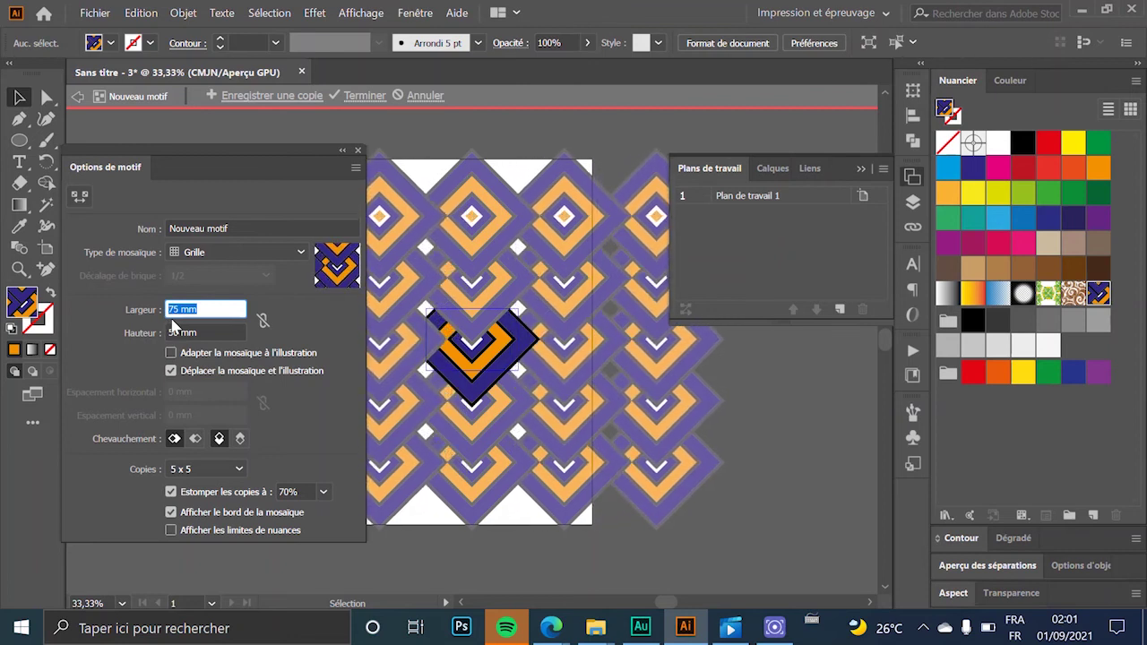
pyautogui.write('65')
pyautogui.press('Return')
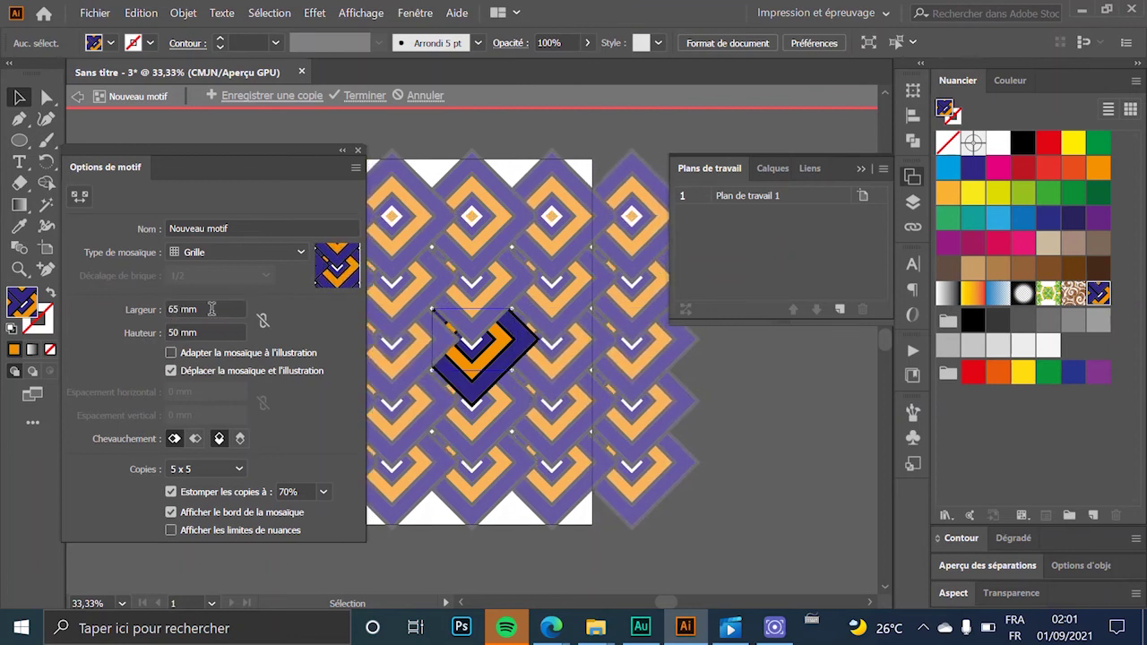
pyautogui.click(211, 309)
pyautogui.press('Up')
pyautogui.press('Up')
pyautogui.press('Up')
pyautogui.press('Up')
pyautogui.press('Up')
pyautogui.press('Up')
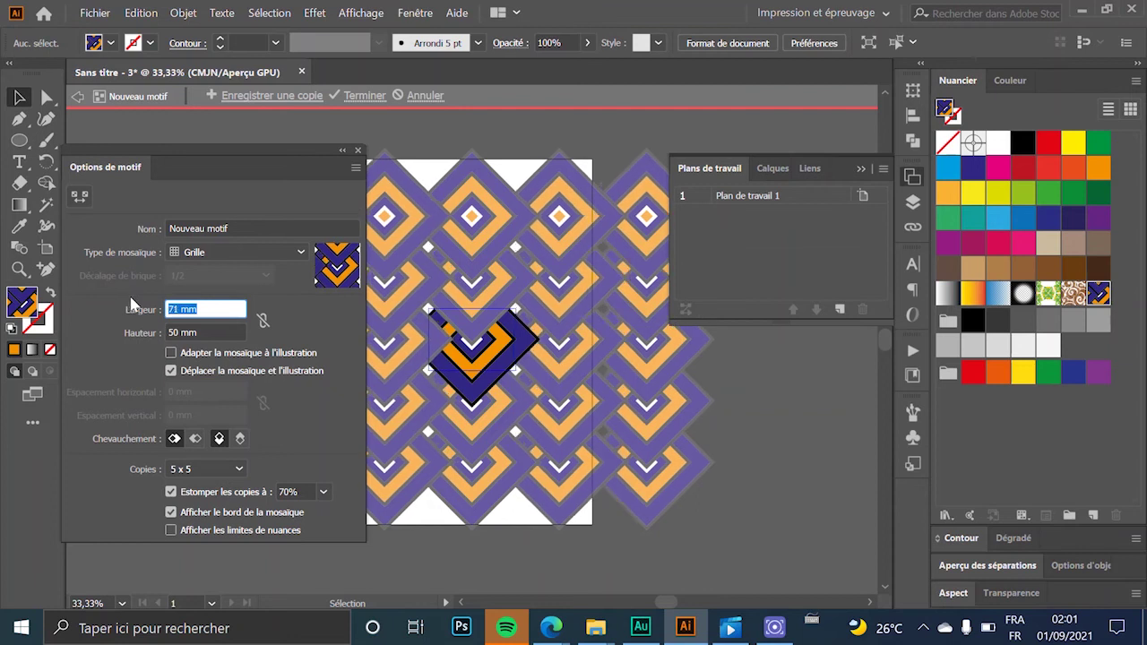
pyautogui.doubleClick(798, 404)
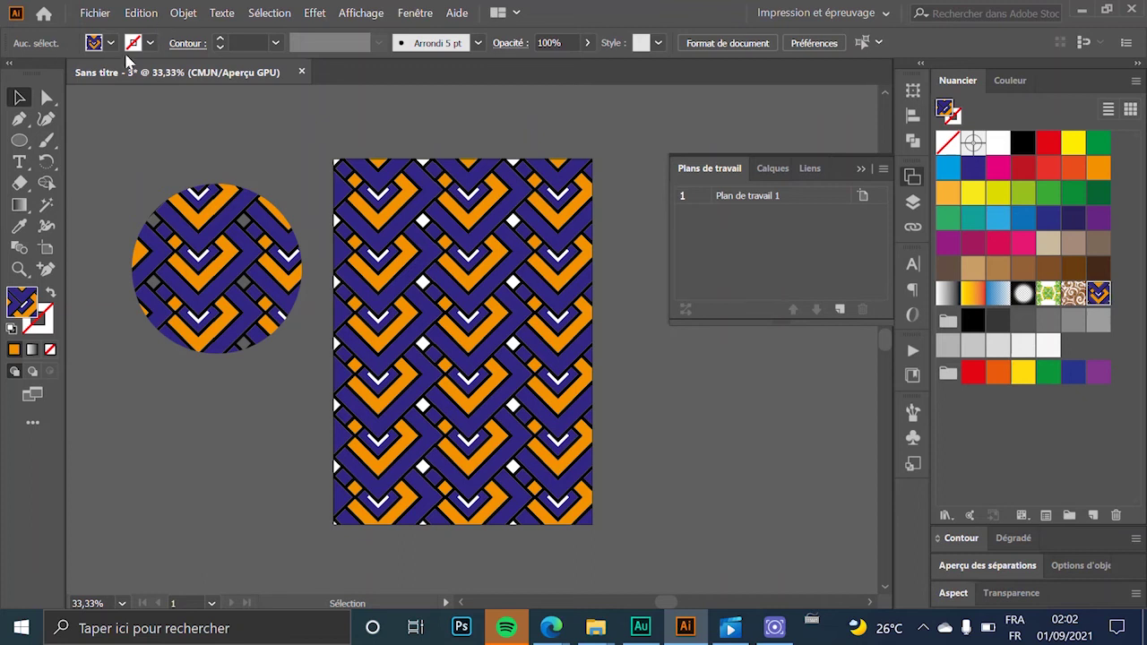
# Delete the pattern-filled rectangle and circle, leaving the page empty
pyautogui.click(515, 280)
pyautogui.press('Delete')
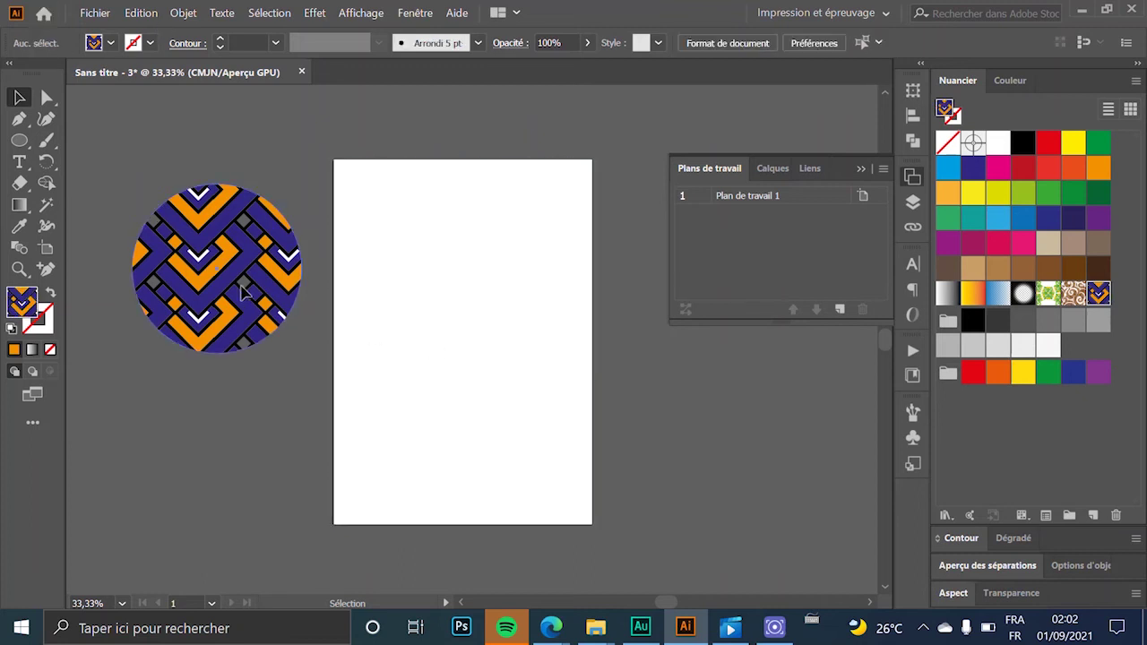
pyautogui.click(215, 269)
pyautogui.press('Delete')
pyautogui.click(47, 141)
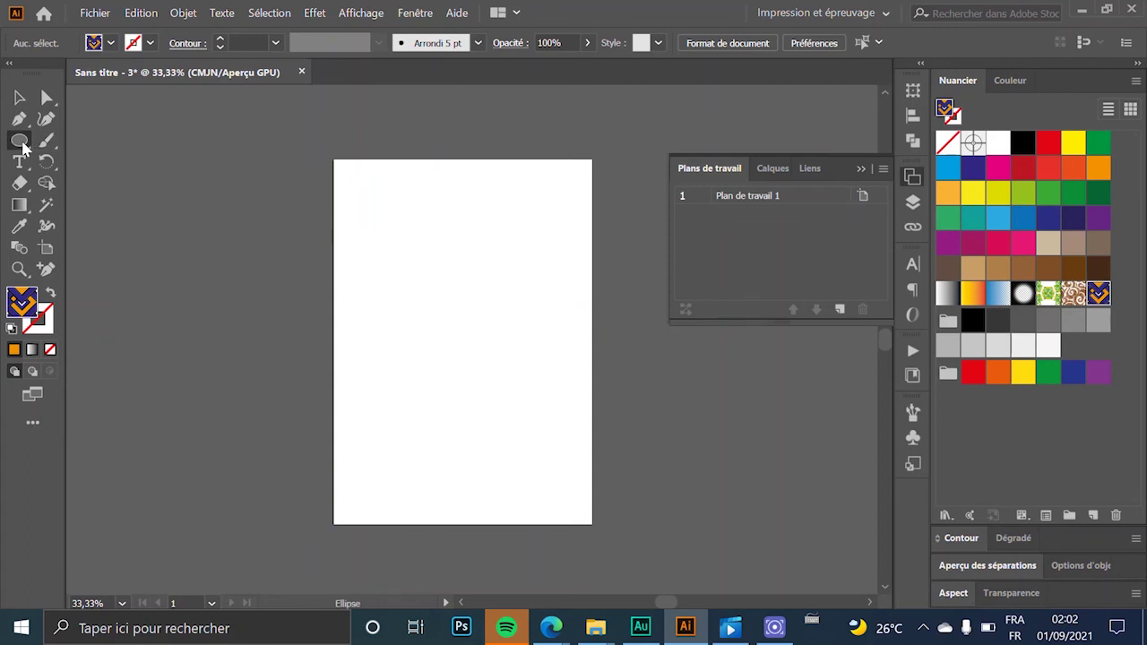
pyautogui.moveTo(21, 140); pyautogui.dragTo(139, 141)
# Draw a hexagon near the page's upper left with the Polygon tool
pyautogui.moveTo(20, 140); pyautogui.dragTo(142, 194)
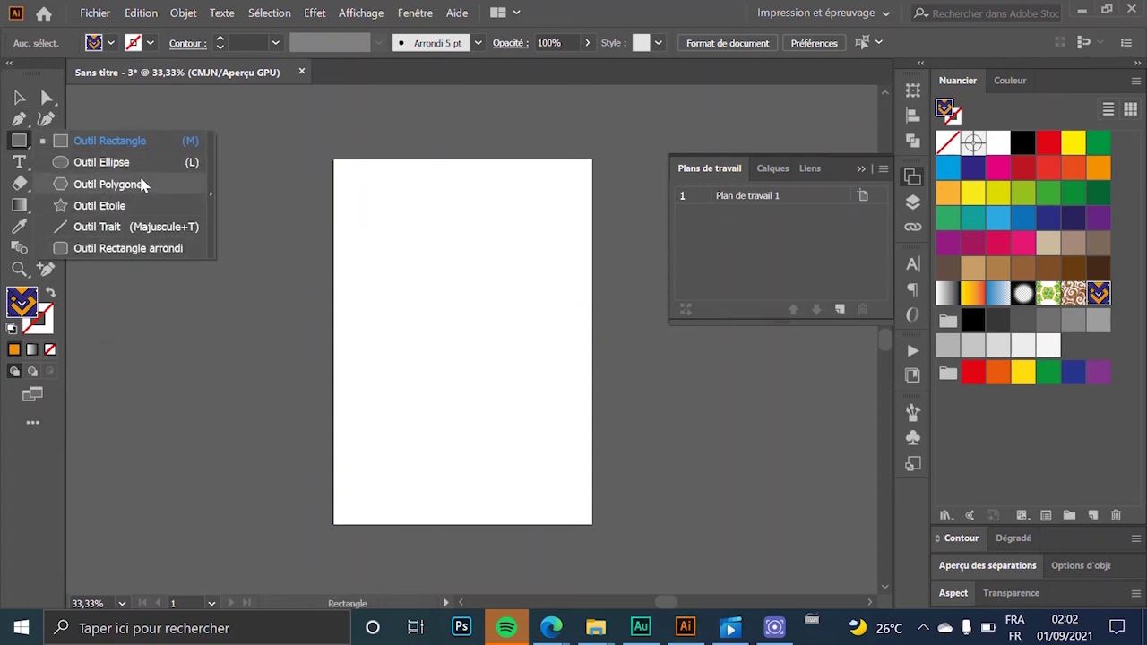
pyautogui.click(141, 190)
pyautogui.moveTo(411, 307); pyautogui.dragTo(436, 352)
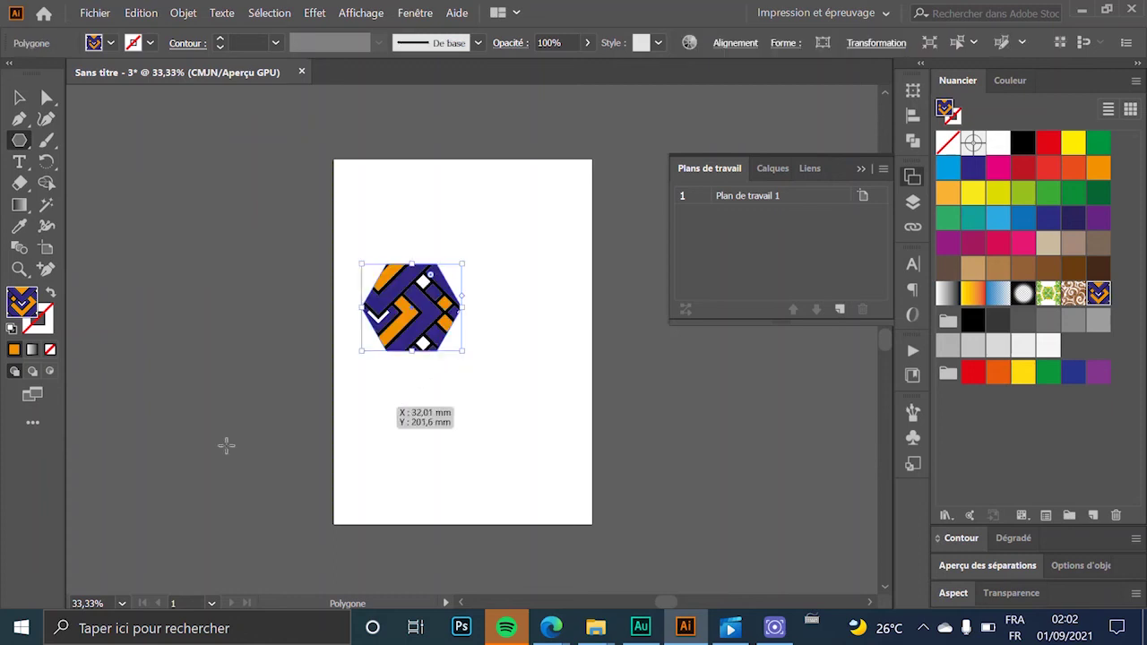
pyautogui.click(20, 98)
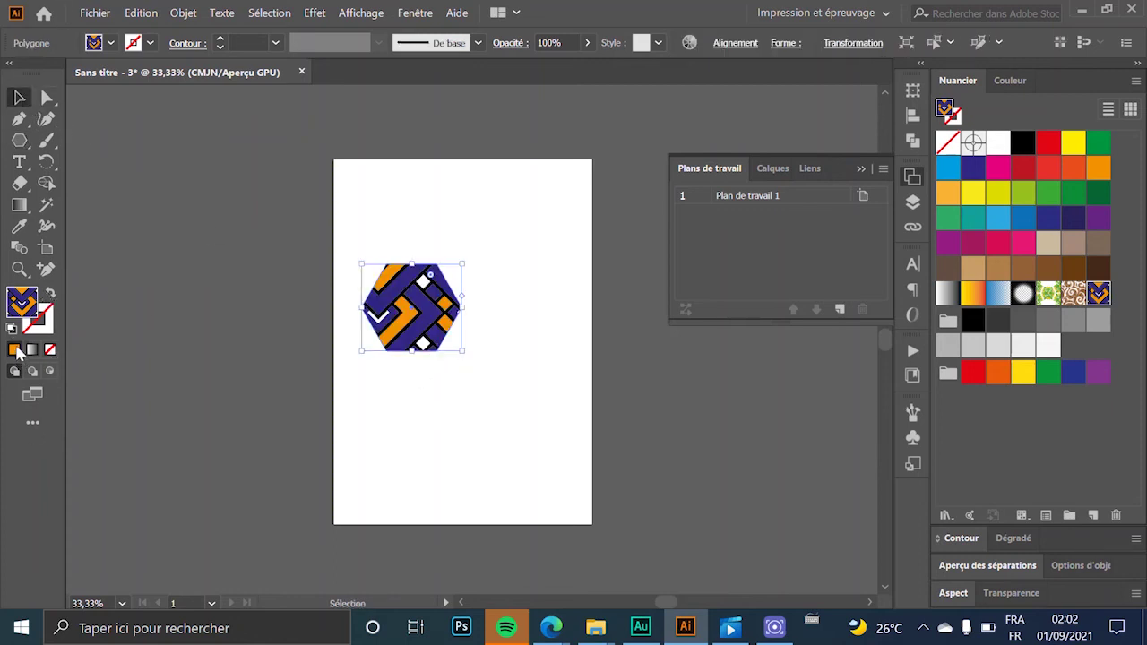
# Give the hexagon no fill and a 9 pt magenta outline
pyautogui.click(1000, 172)
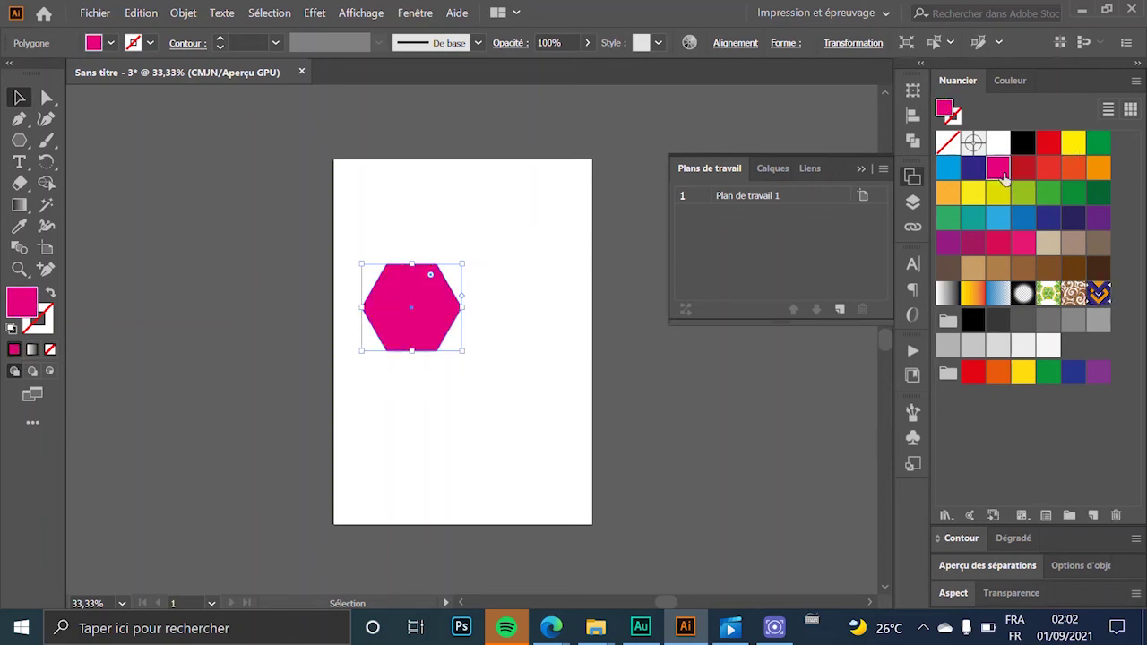
pyautogui.click(50, 293)
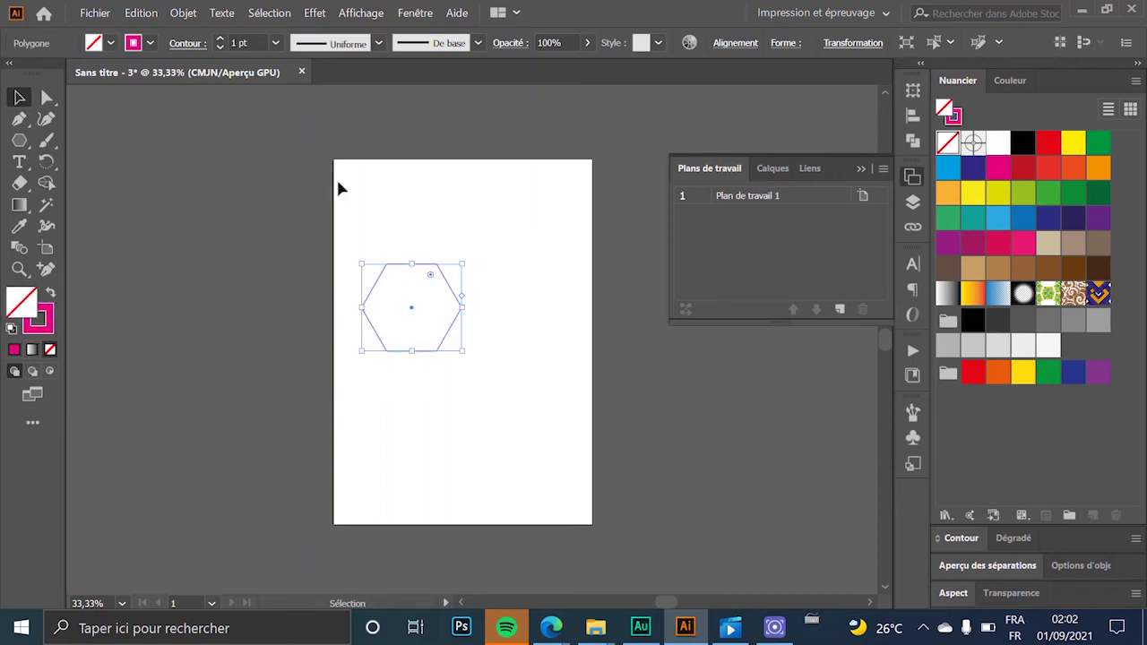
pyautogui.click(223, 40)
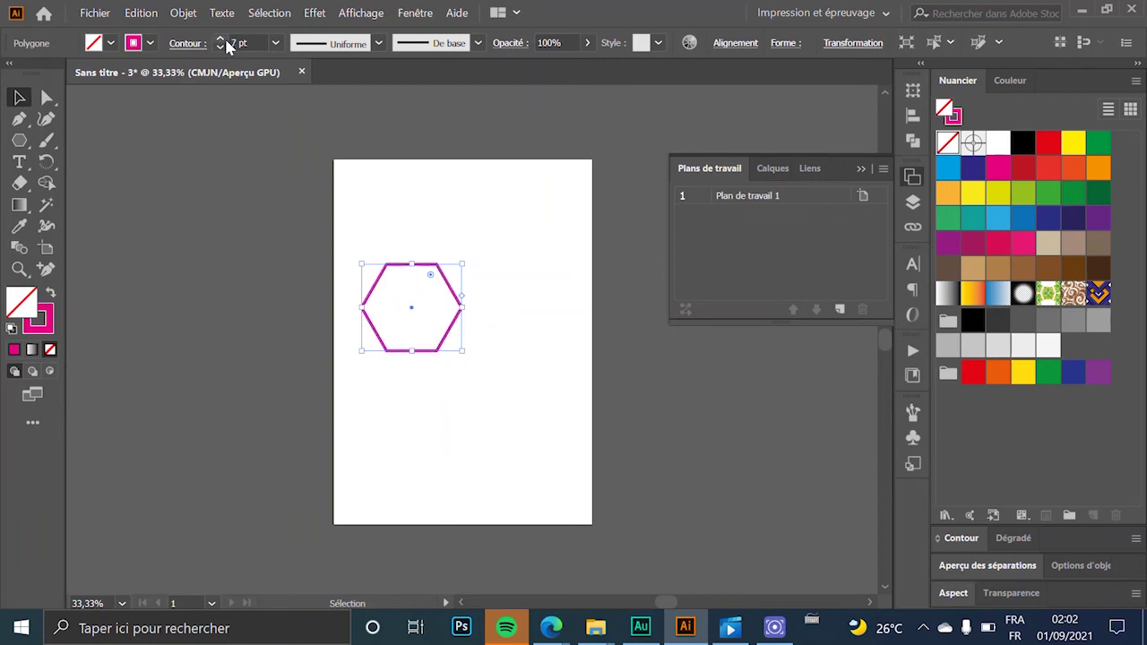
pyautogui.click(223, 39)
# Make two progressively smaller copies of the hexagon nested inside the original
pyautogui.press('Return')
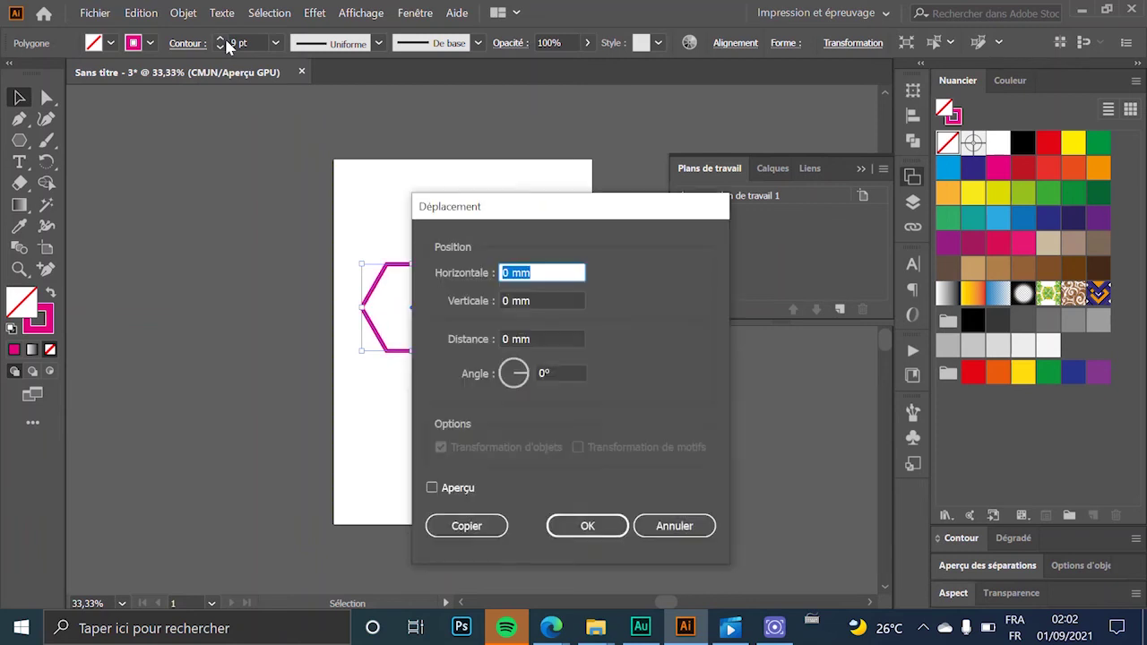
pyautogui.click(481, 523)
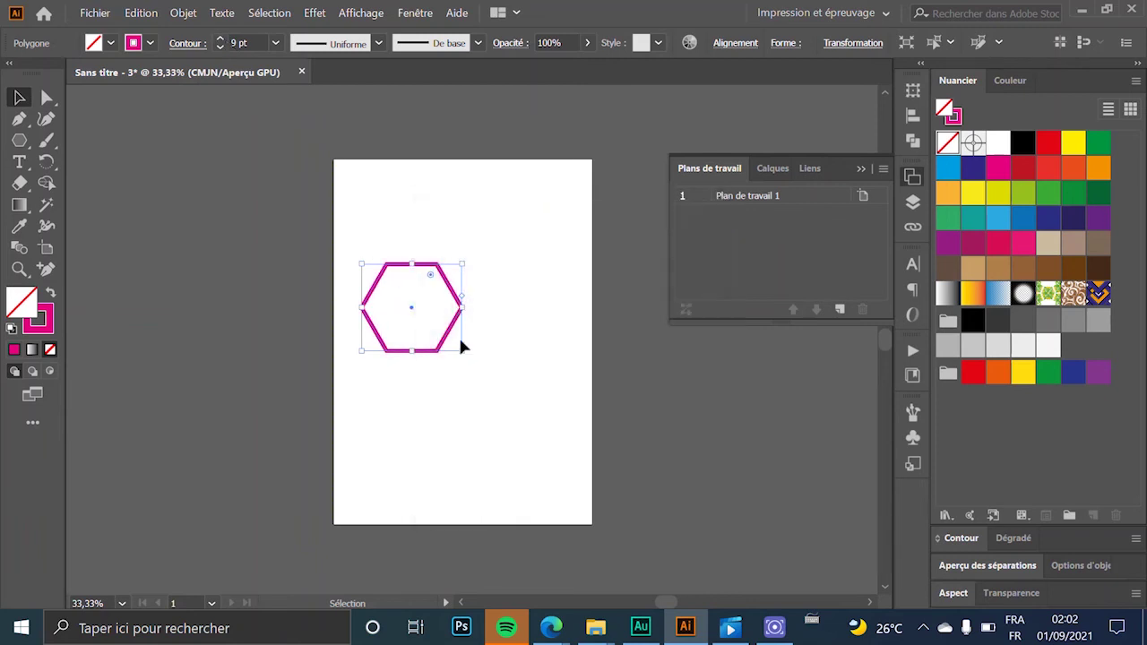
pyautogui.moveTo(466, 308); pyautogui.dragTo(443, 316)
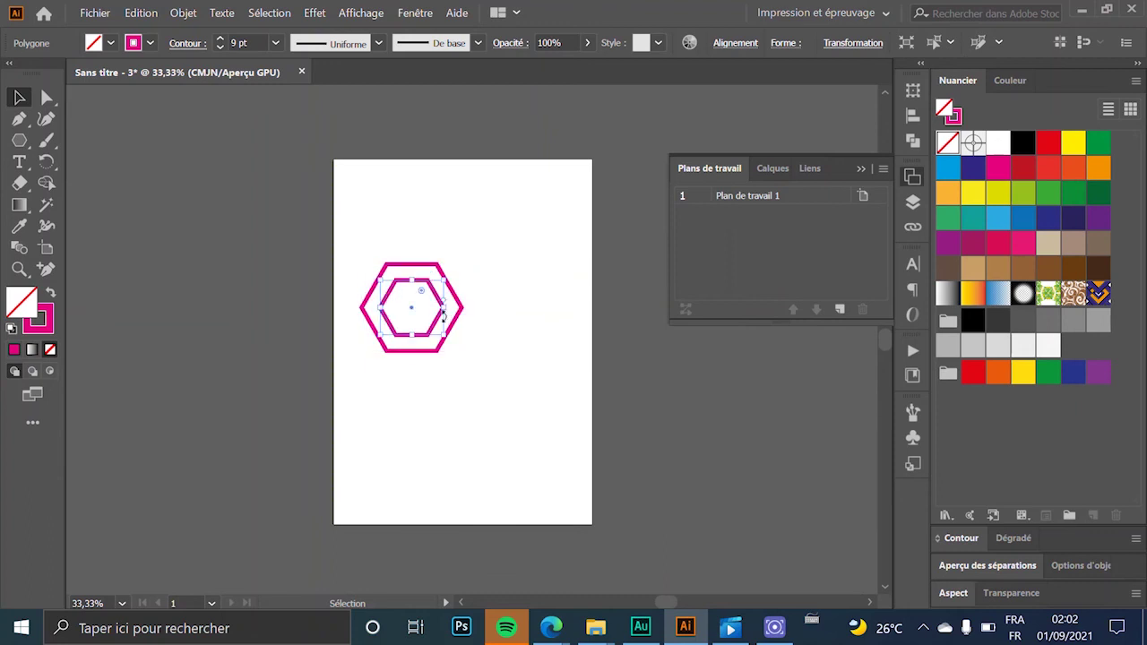
pyautogui.press('Return')
pyautogui.click(481, 523)
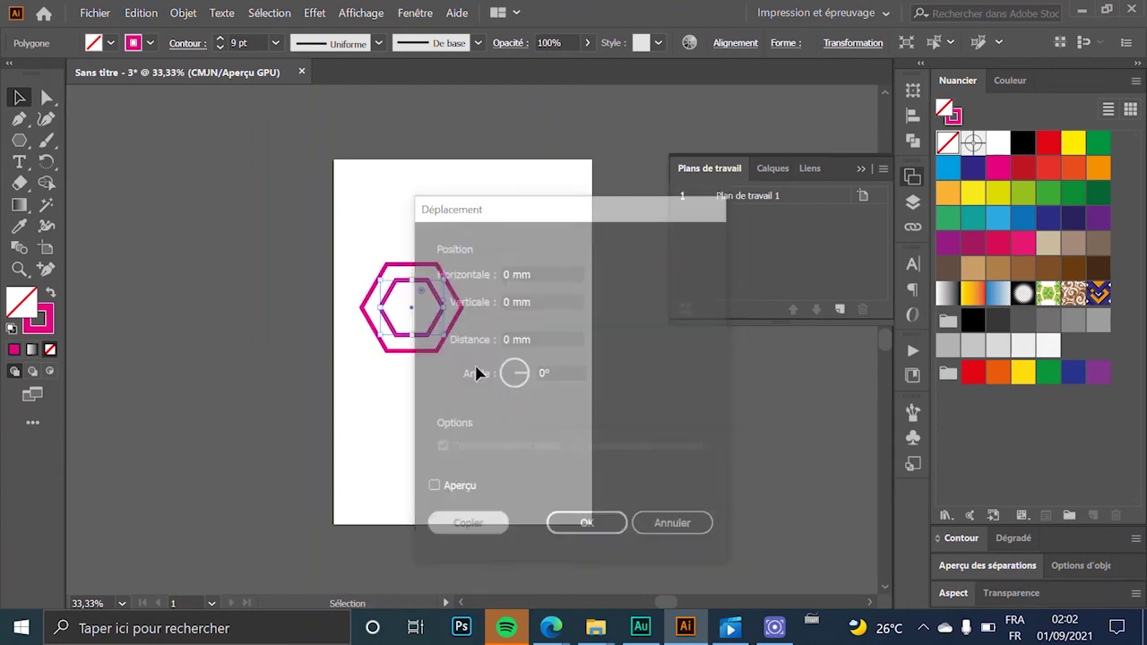
pyautogui.moveTo(448, 309); pyautogui.dragTo(432, 314)
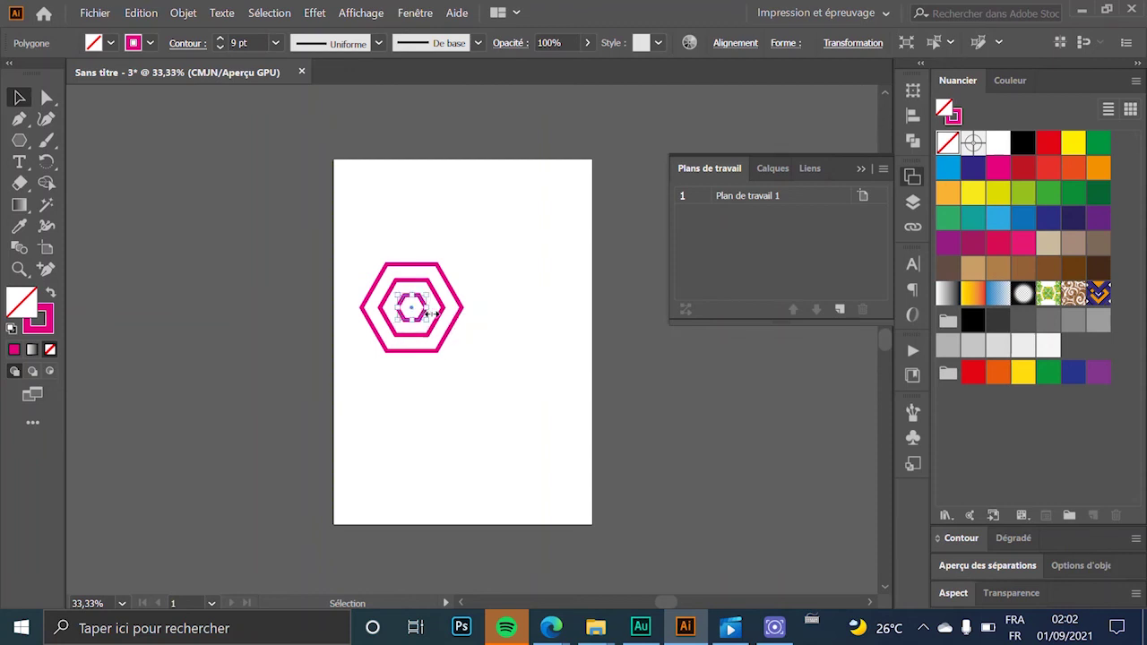
# Fill the innermost hexagon solid magenta and zoom in on the hexagons
pyautogui.click(52, 294)
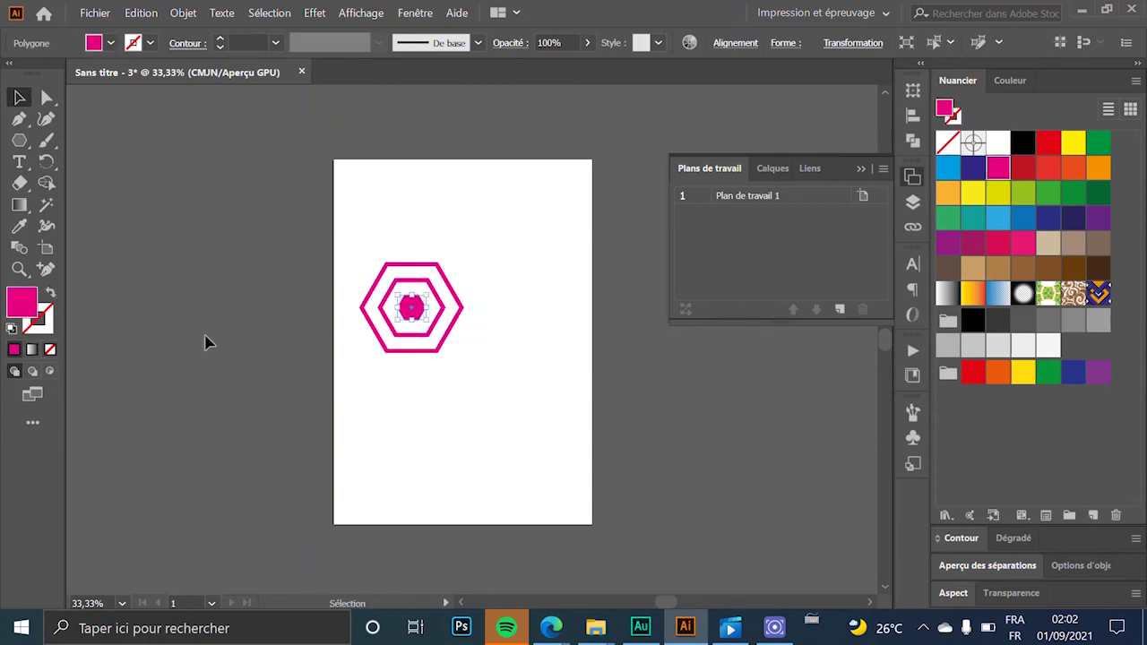
pyautogui.click(205, 340)
pyautogui.hotkey('ctrl', '+')
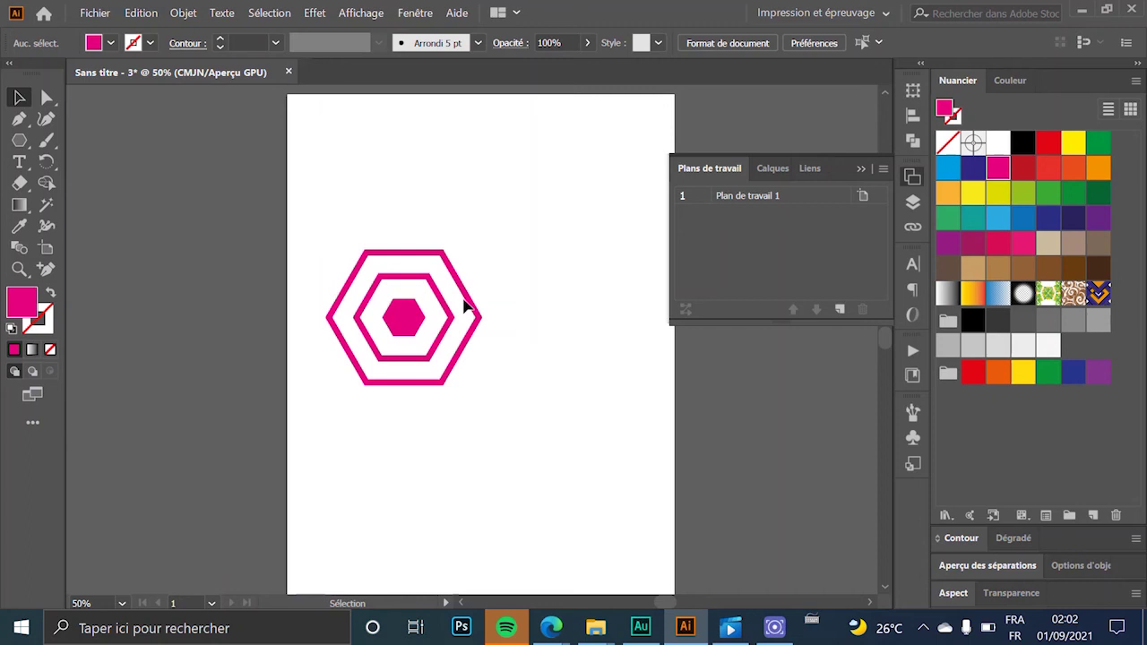
# Fill the hexagons brown, orange and black from outside in
pyautogui.click(465, 306)
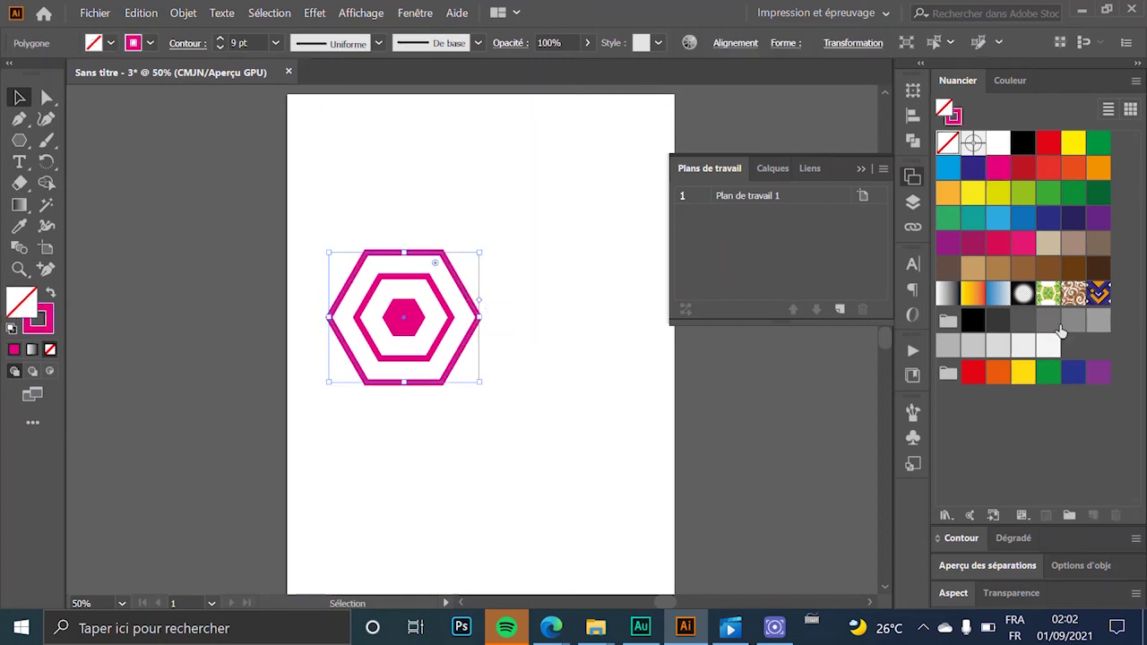
pyautogui.click(1047, 267)
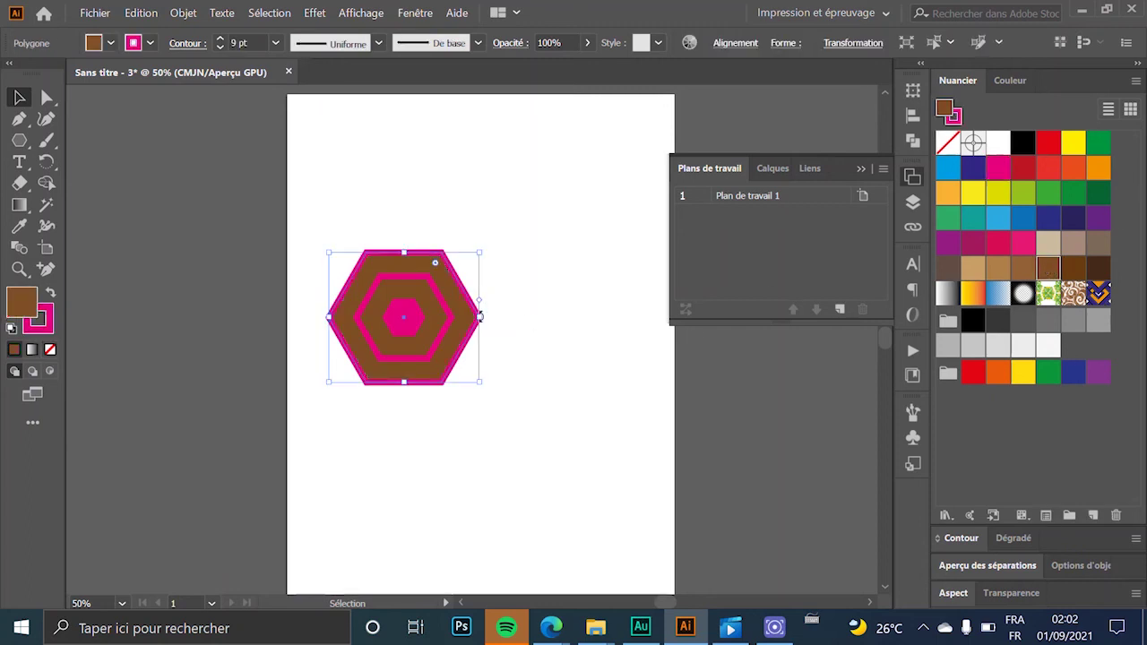
pyautogui.click(451, 321)
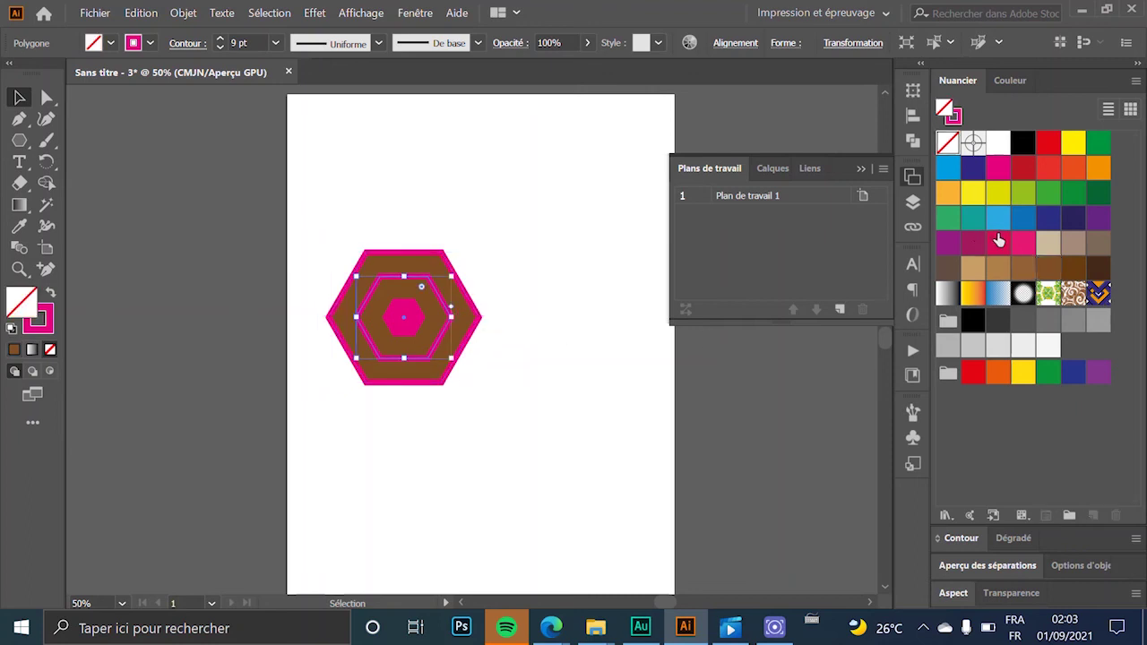
pyautogui.click(1098, 167)
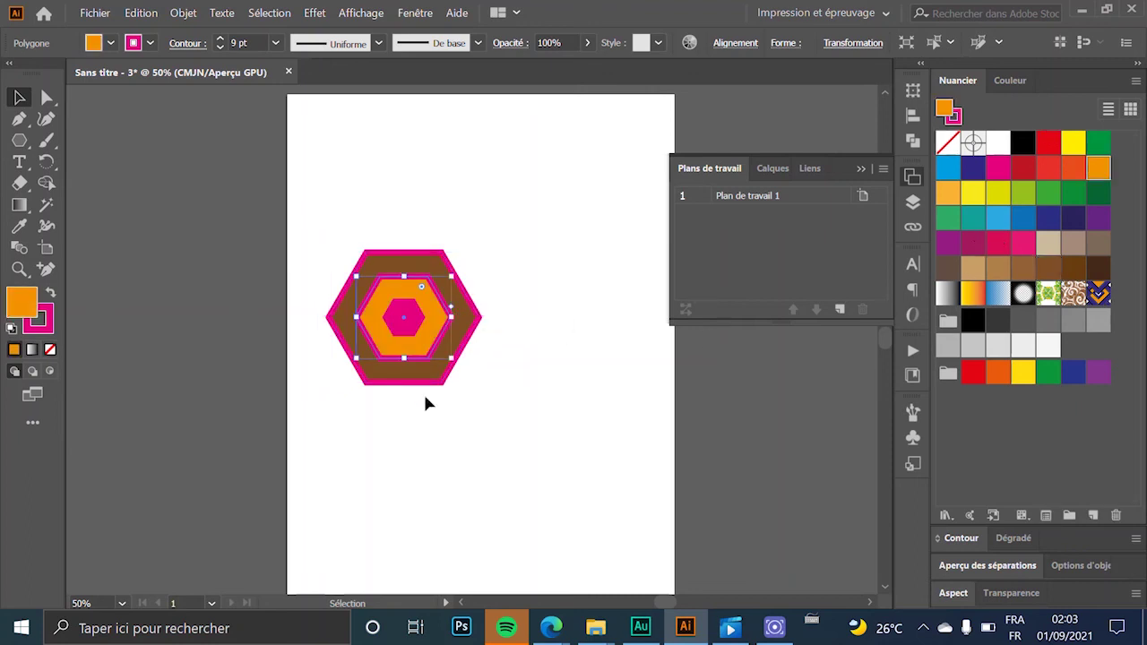
pyautogui.click(401, 321)
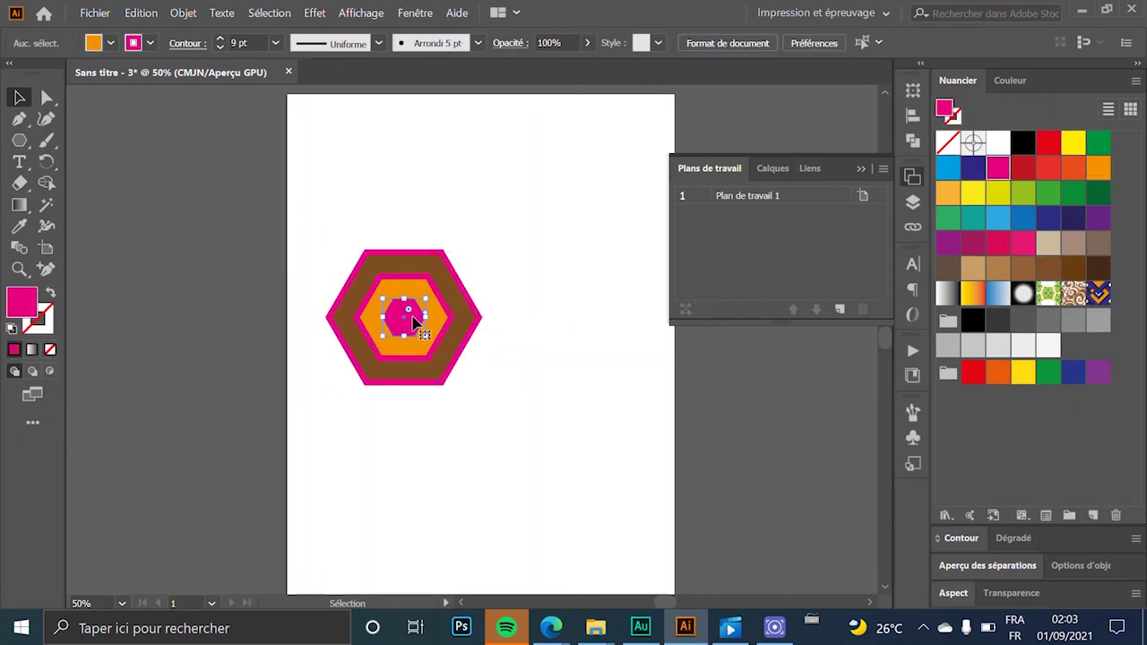
pyautogui.click(1022, 143)
# Give all the hexagons black outlines
pyautogui.click(497, 423)
pyautogui.click(371, 379)
pyautogui.hotkey('ctrl', 'shift', 'a')
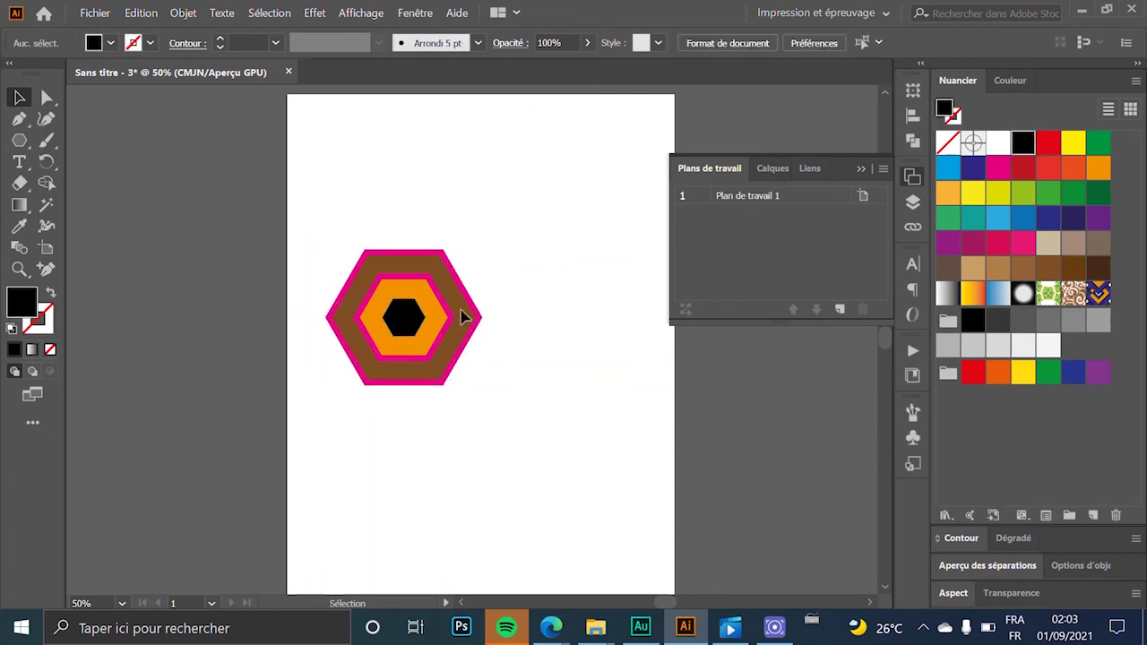
pyautogui.click(463, 315)
pyautogui.hotkey('ctrl', 'a')
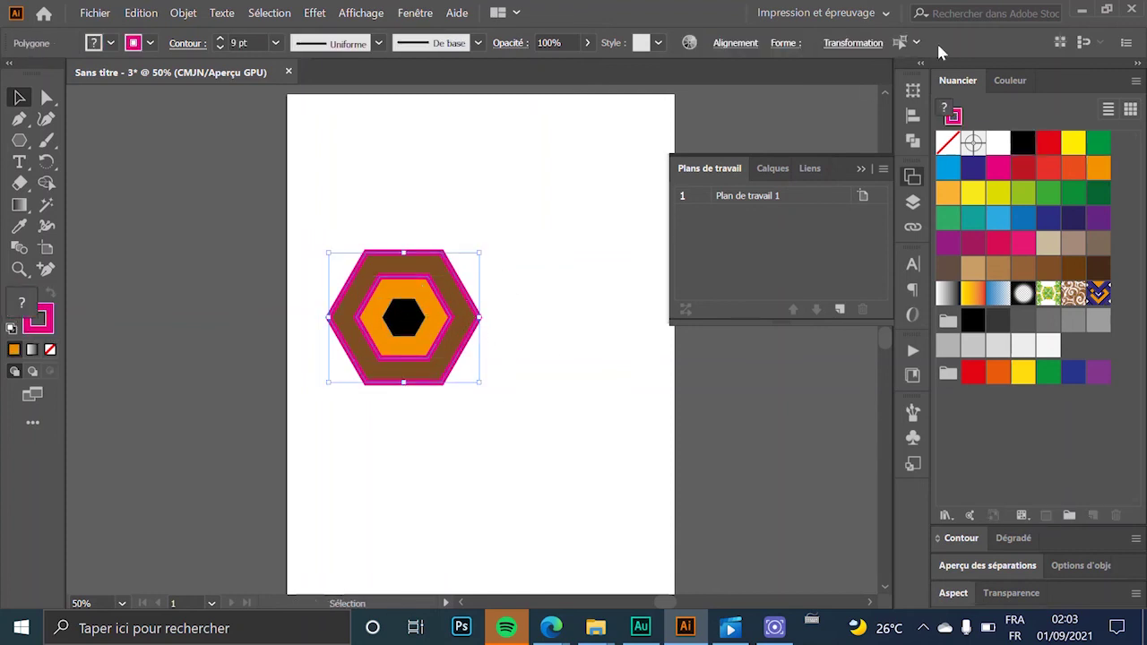
pyautogui.click(955, 118)
pyautogui.click(1022, 143)
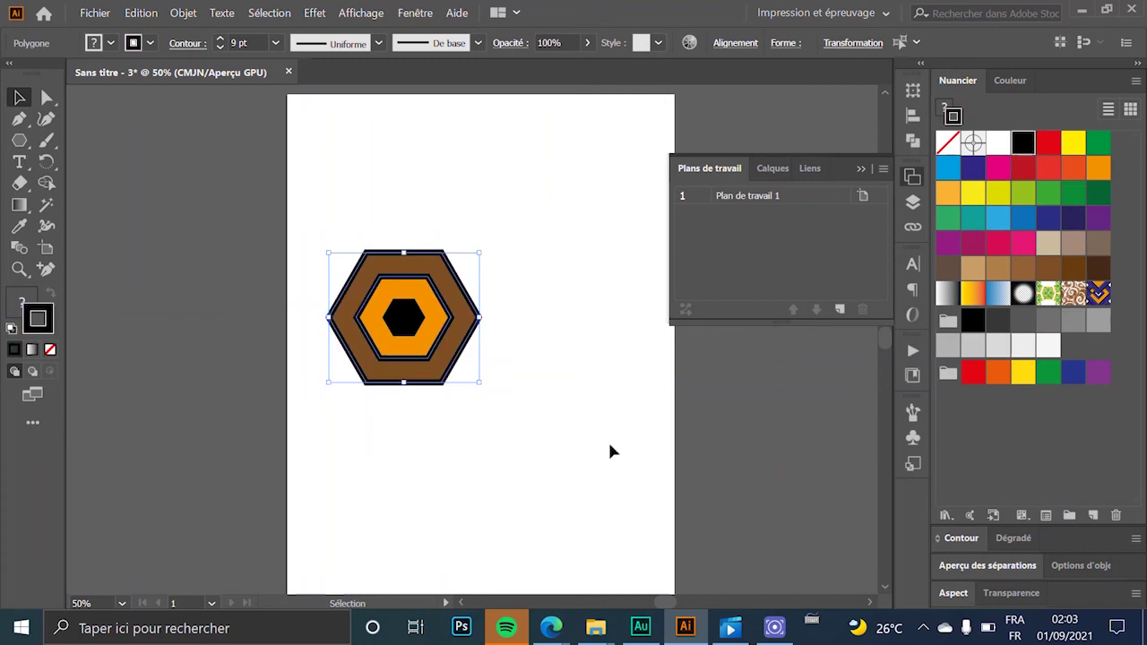
pyautogui.click(609, 448)
pyautogui.scroll(-1, 491, 401)
pyautogui.scroll(1, 455, 401)
# Save the hexagon group as a new pattern swatch and delete it from the artboard
pyautogui.press('v')
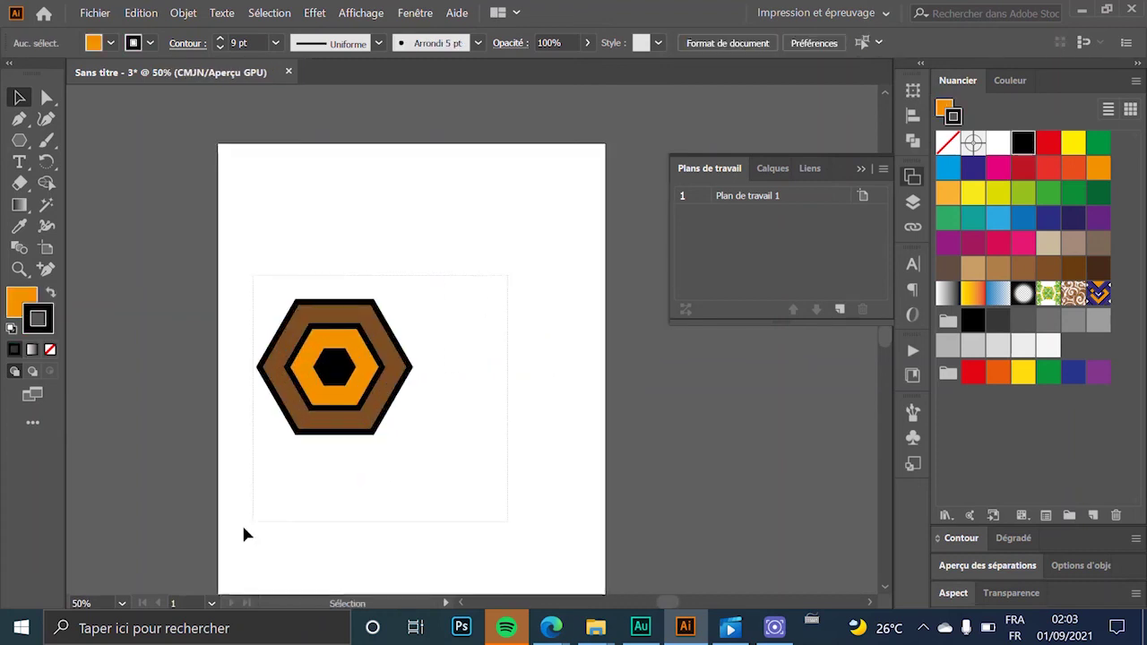
pyautogui.moveTo(504, 274); pyautogui.dragTo(247, 530)
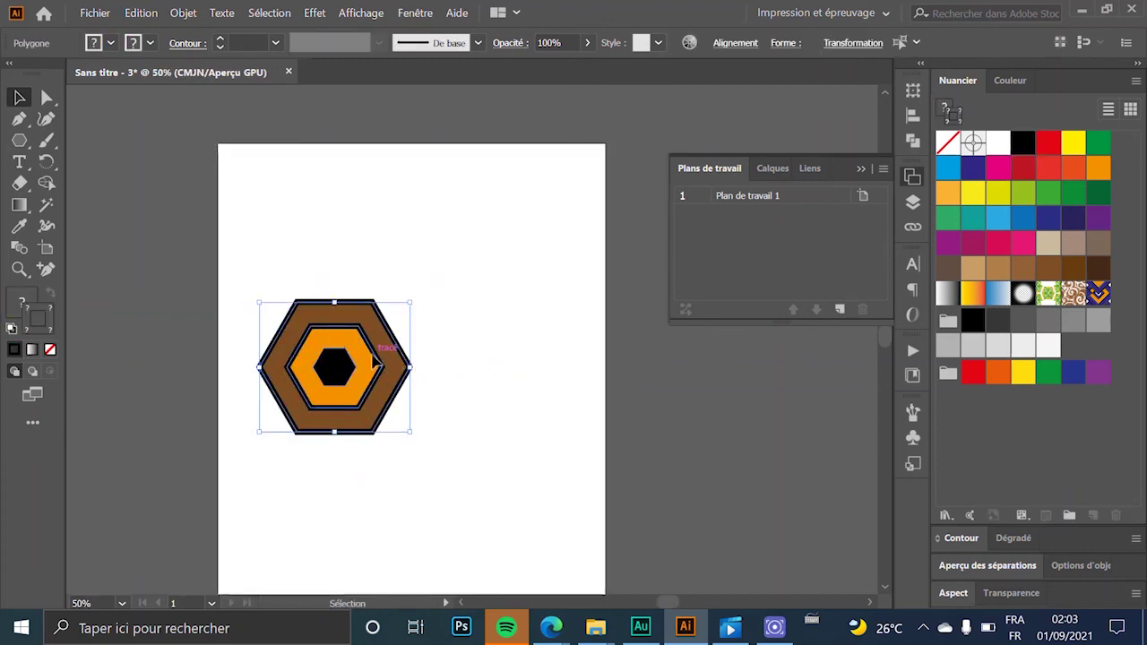
pyautogui.moveTo(397, 348)
pyautogui.mouseDown()
pyautogui.moveTo(905, 378)
pyautogui.moveTo(996, 457)
pyautogui.mouseUp()
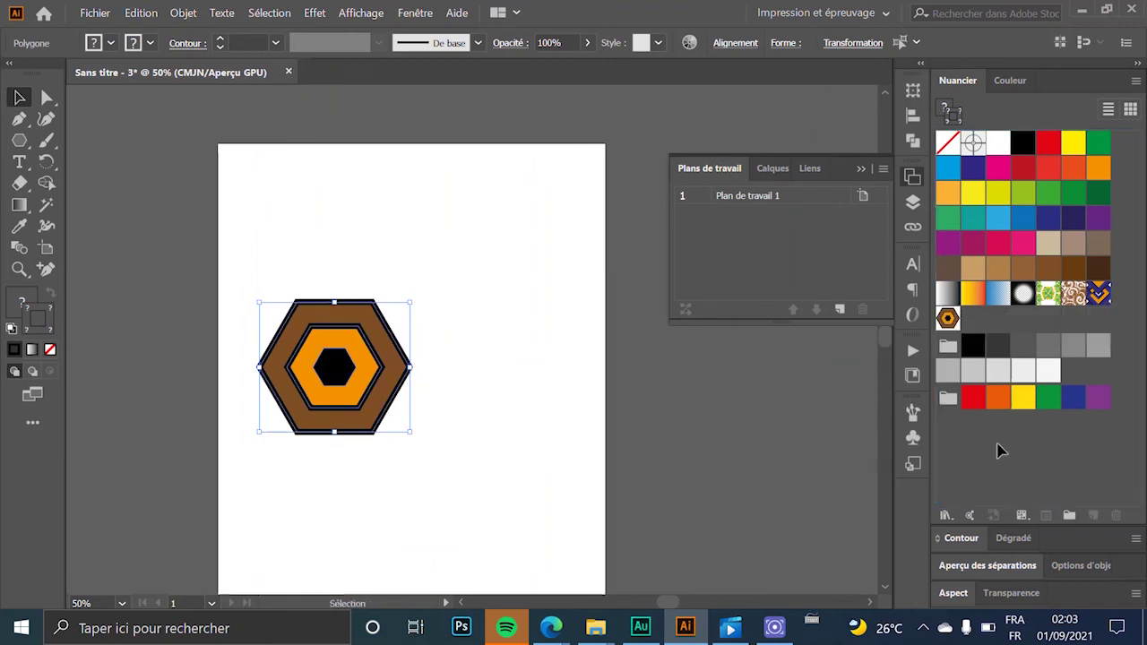
pyautogui.click(563, 413)
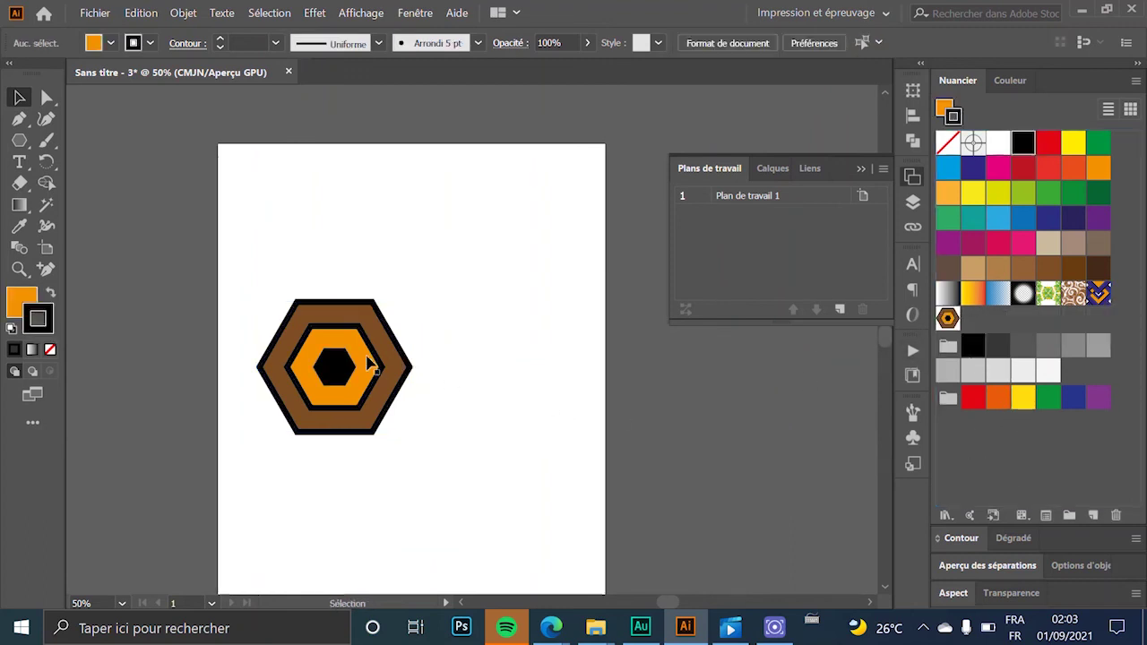
pyautogui.moveTo(432, 280); pyautogui.dragTo(182, 514)
pyautogui.press('Delete')
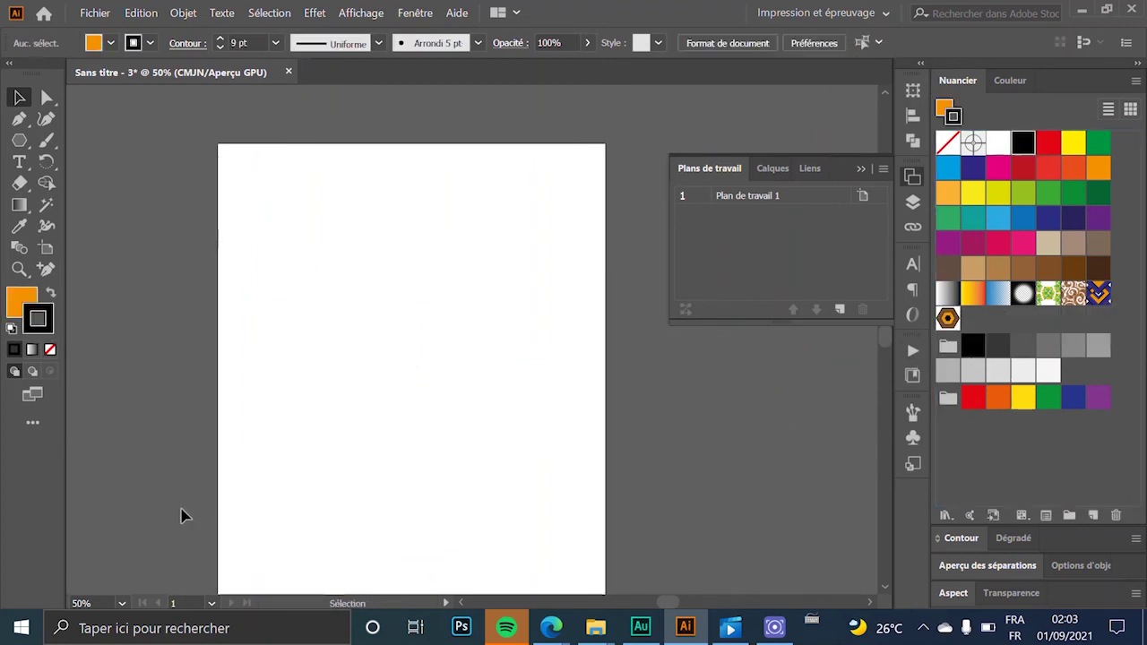
# Open the hexagon pattern swatch for editing and set its tile width to 61 mm
pyautogui.doubleClick(947, 318)
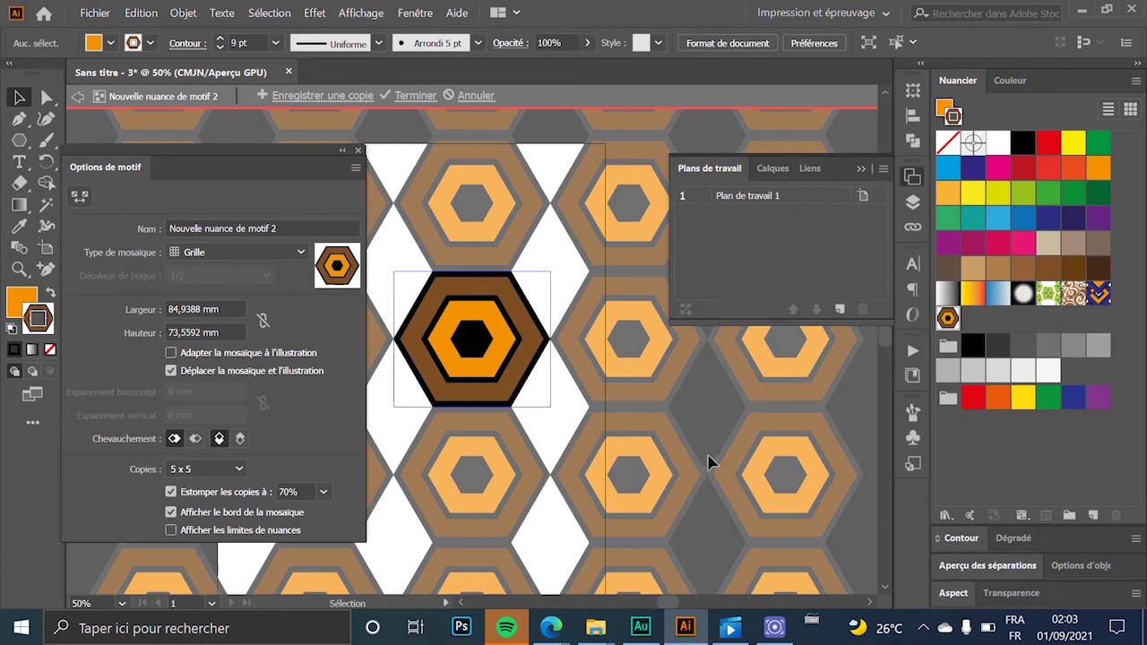
pyautogui.doubleClick(182, 309)
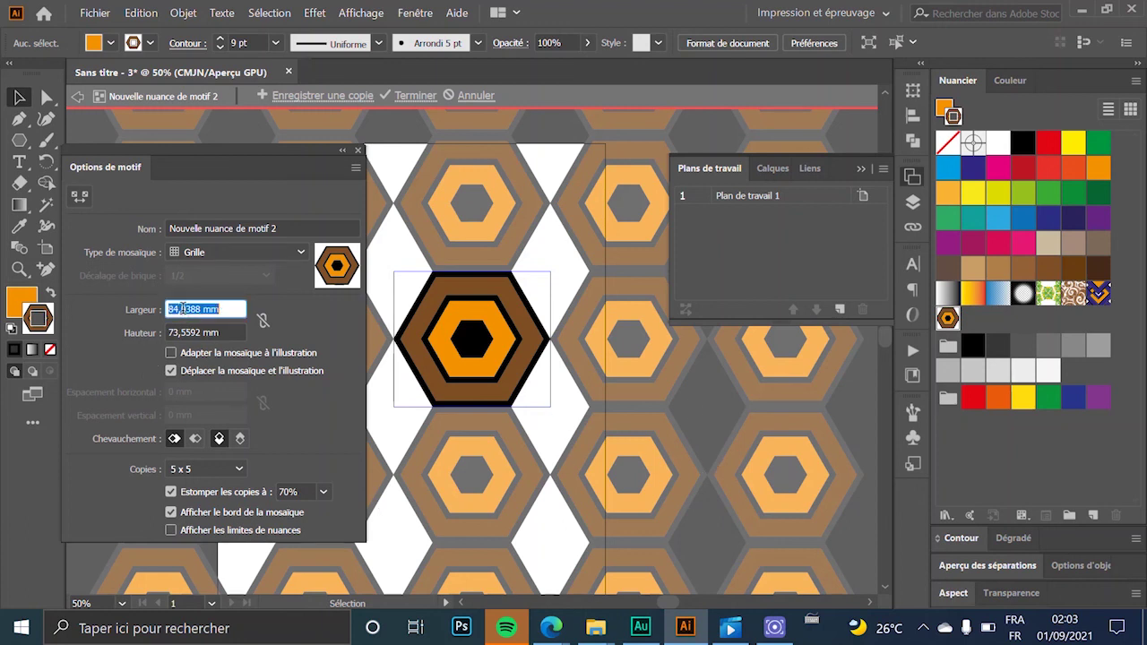
pyautogui.write('77')
pyautogui.press('Return')
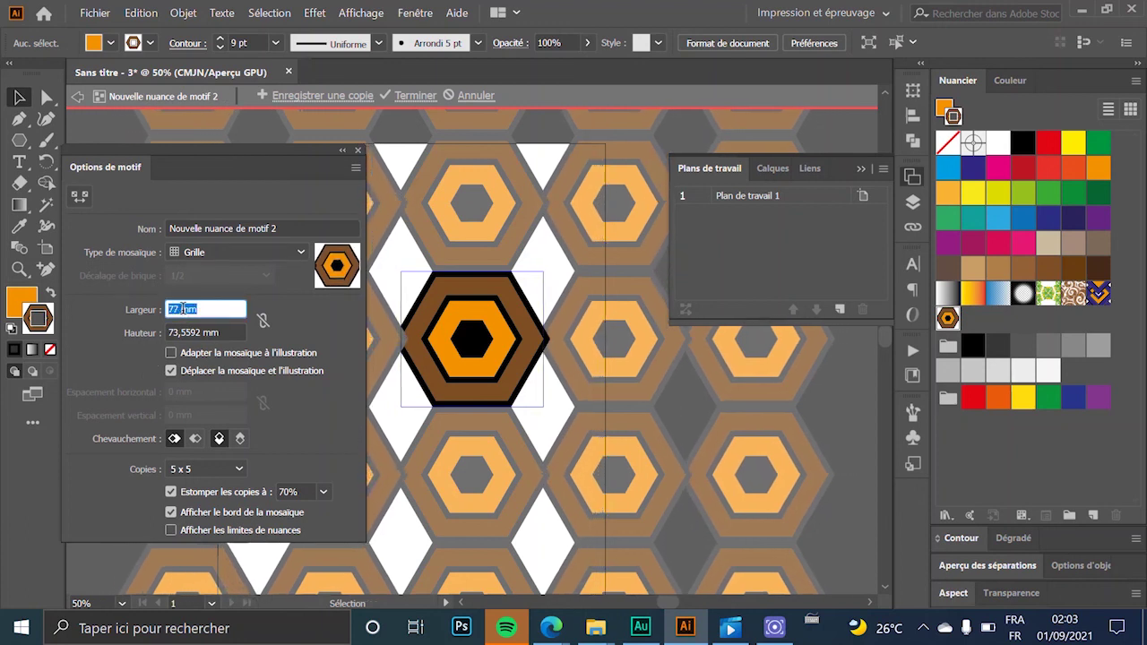
pyautogui.write('60')
pyautogui.press('Return')
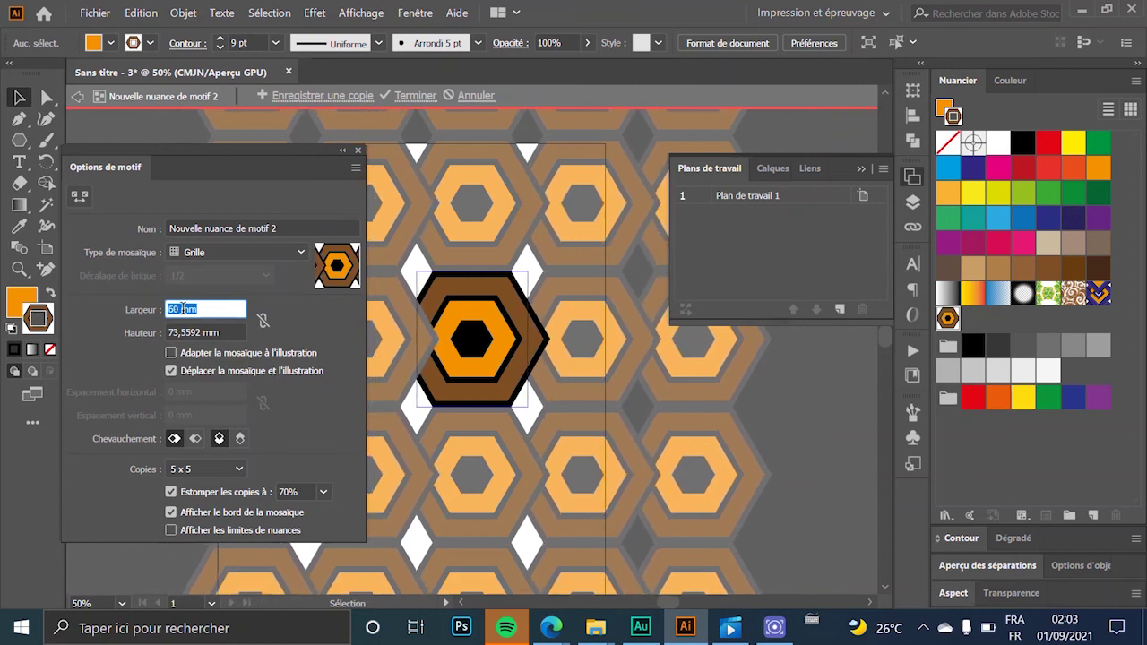
pyautogui.press('Up')
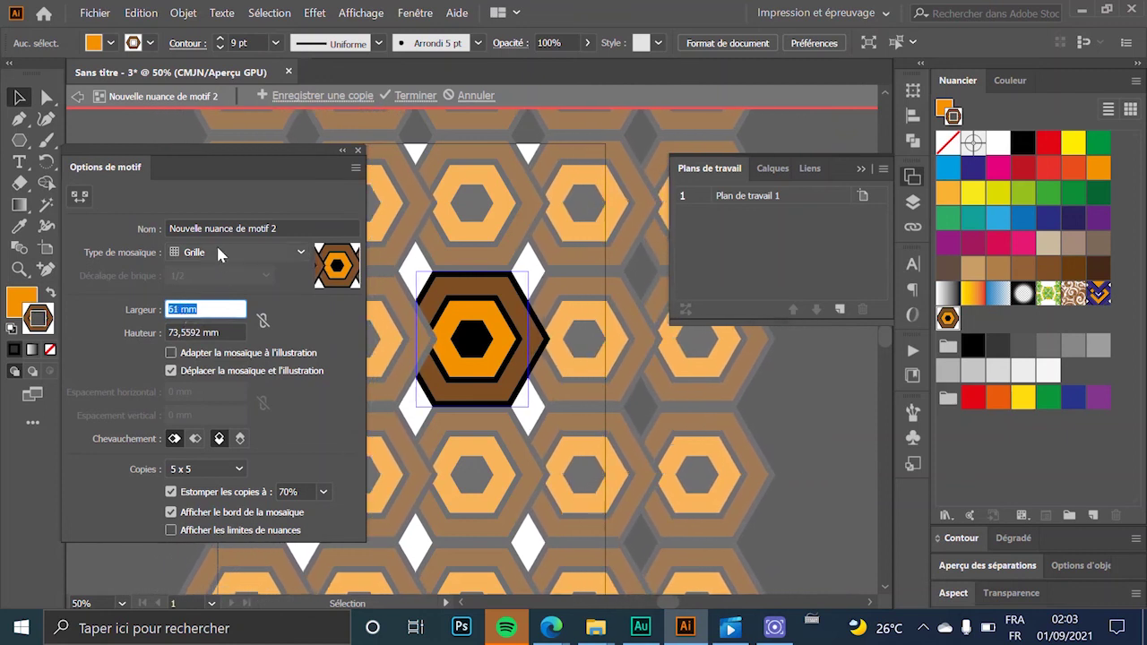
pyautogui.click(215, 247)
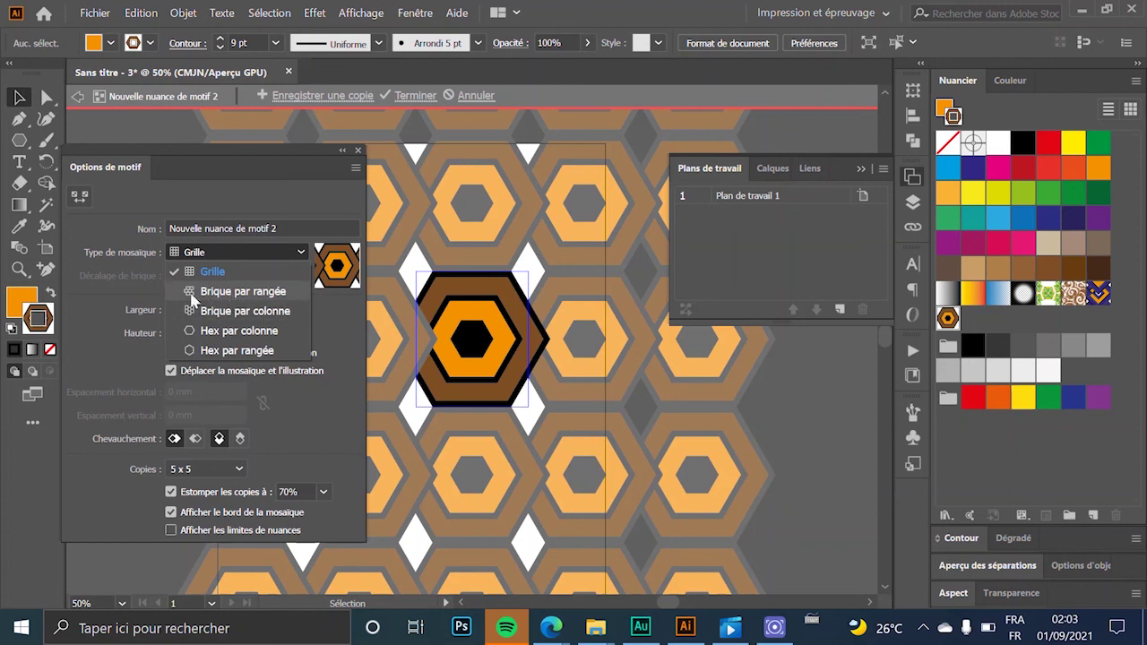
# Set the hexagon pattern to Brique par rangée tiling and finish editing
pyautogui.click(254, 294)
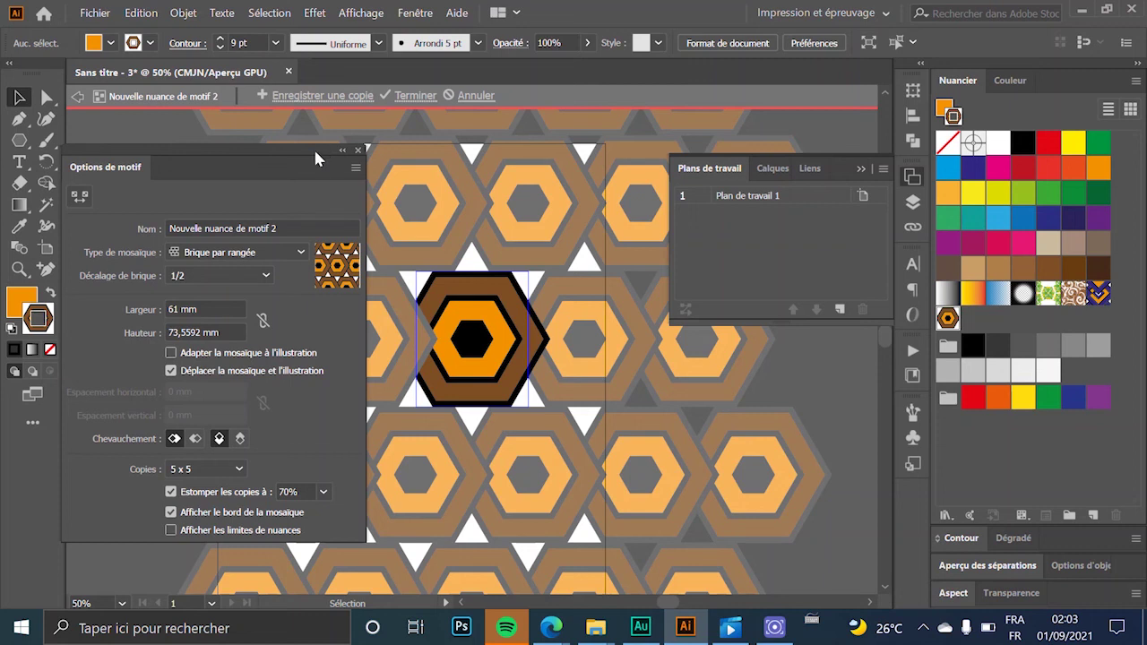
pyautogui.moveTo(316, 159); pyautogui.dragTo(114, 219)
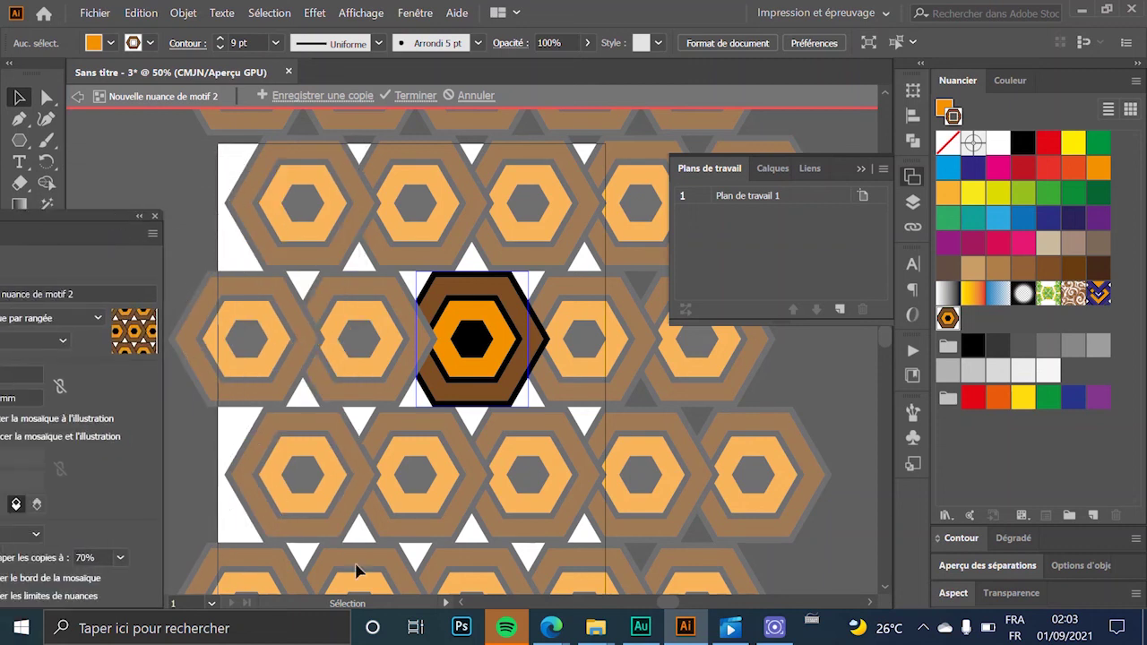
pyautogui.moveTo(46, 215)
pyautogui.mouseDown()
pyautogui.moveTo(362, 149)
pyautogui.moveTo(339, 149)
pyautogui.mouseUp()
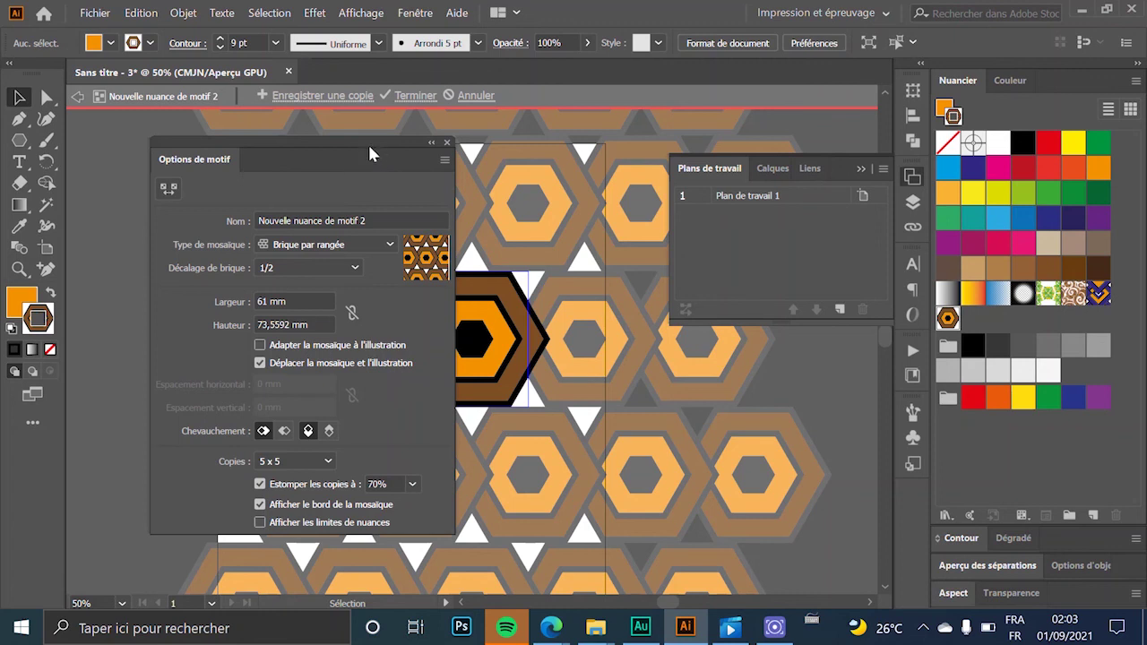
pyautogui.moveTo(370, 154); pyautogui.dragTo(309, 152)
pyautogui.click(415, 95)
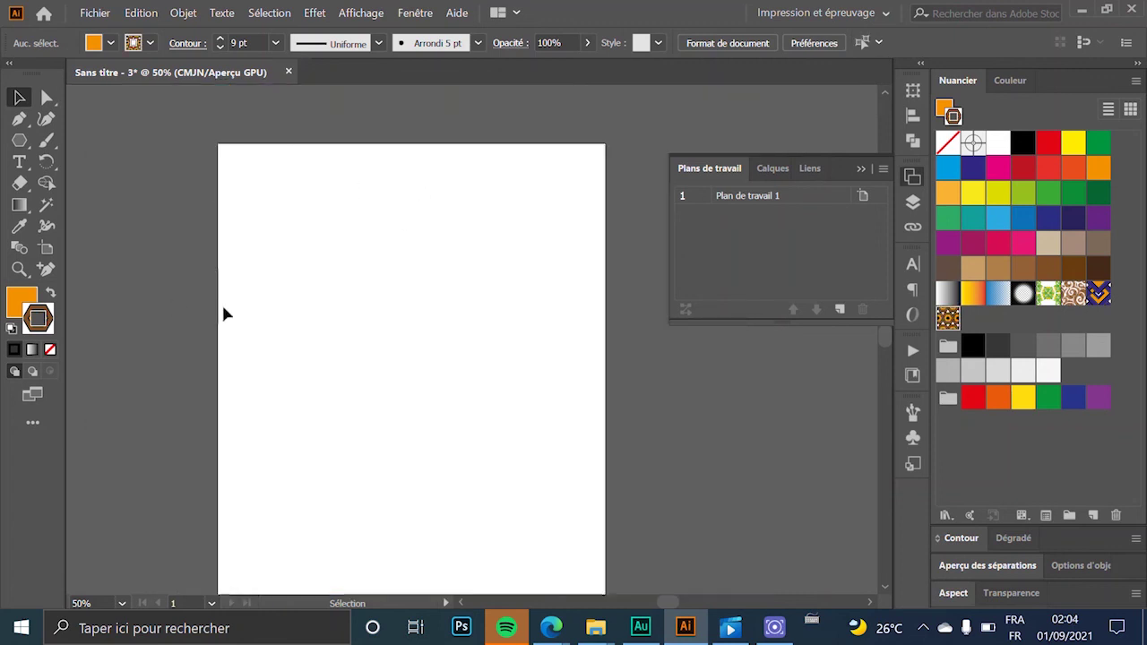
# Set an orange fill with no stroke and select the Rectangle tool
pyautogui.click(19, 143)
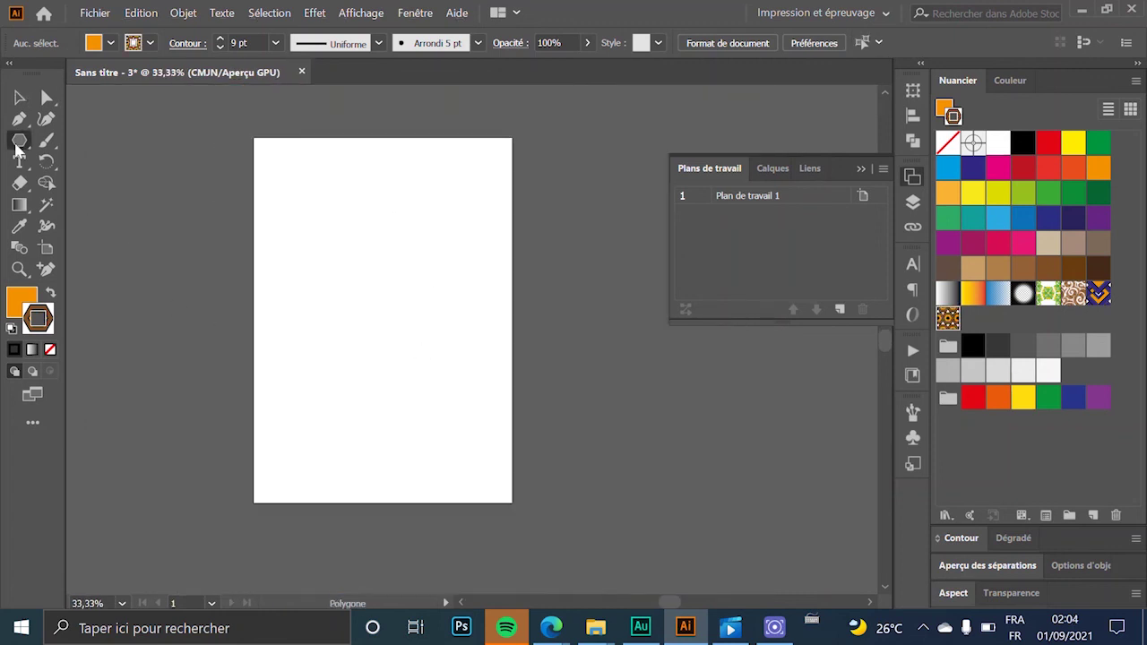
pyautogui.click(19, 97)
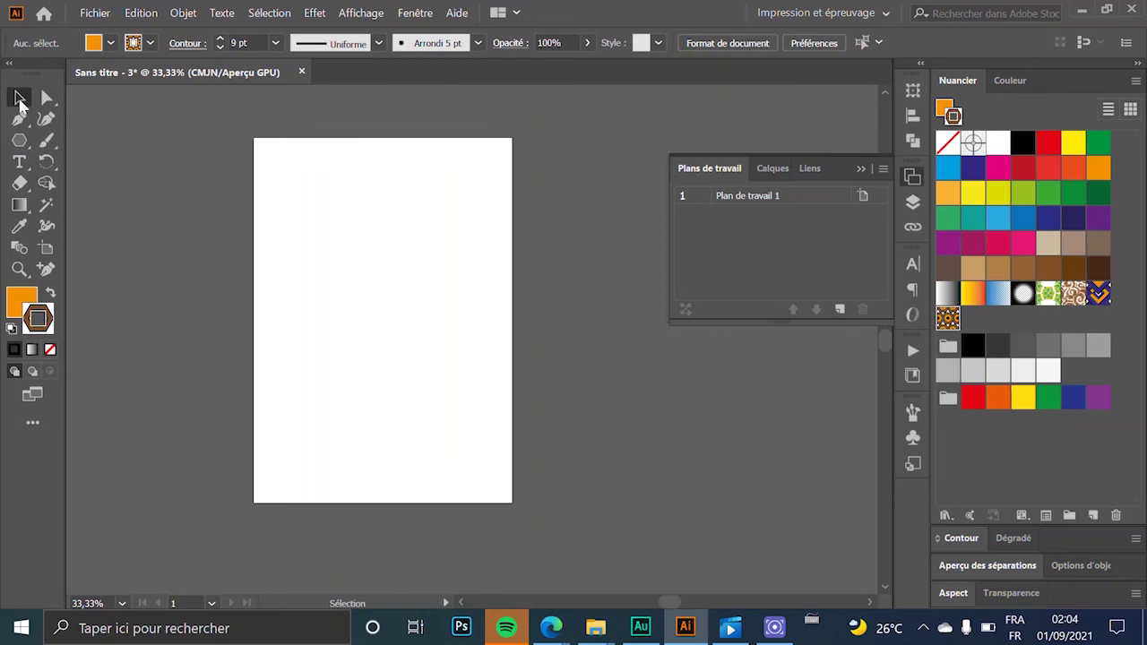
pyautogui.click(49, 349)
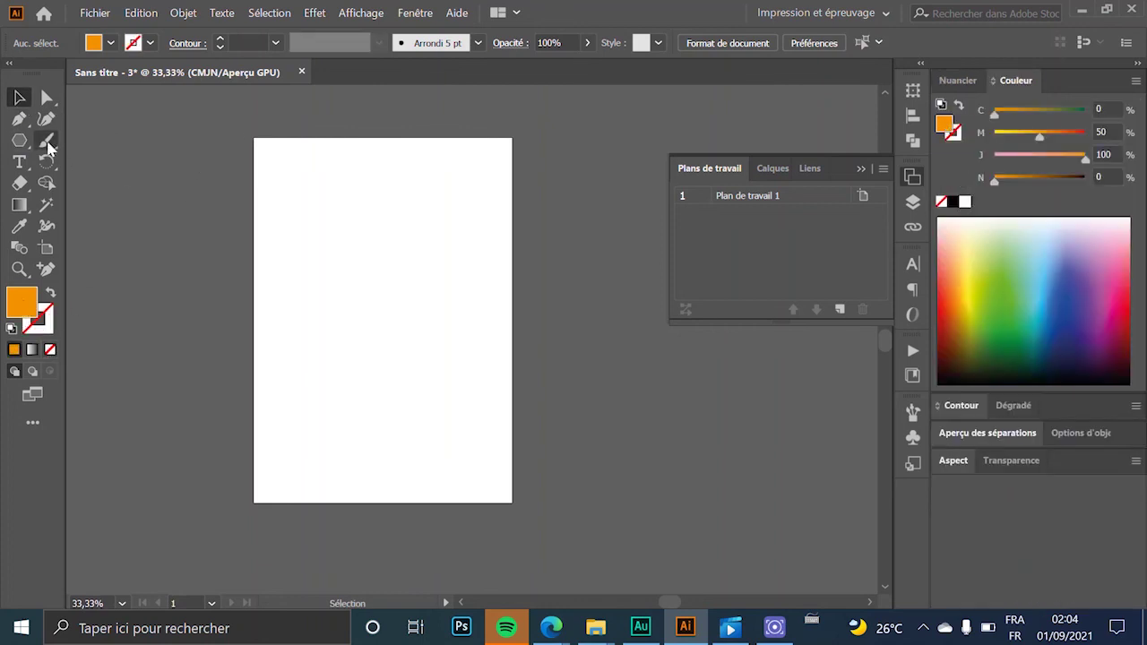
pyautogui.click(19, 141)
pyautogui.click(98, 140)
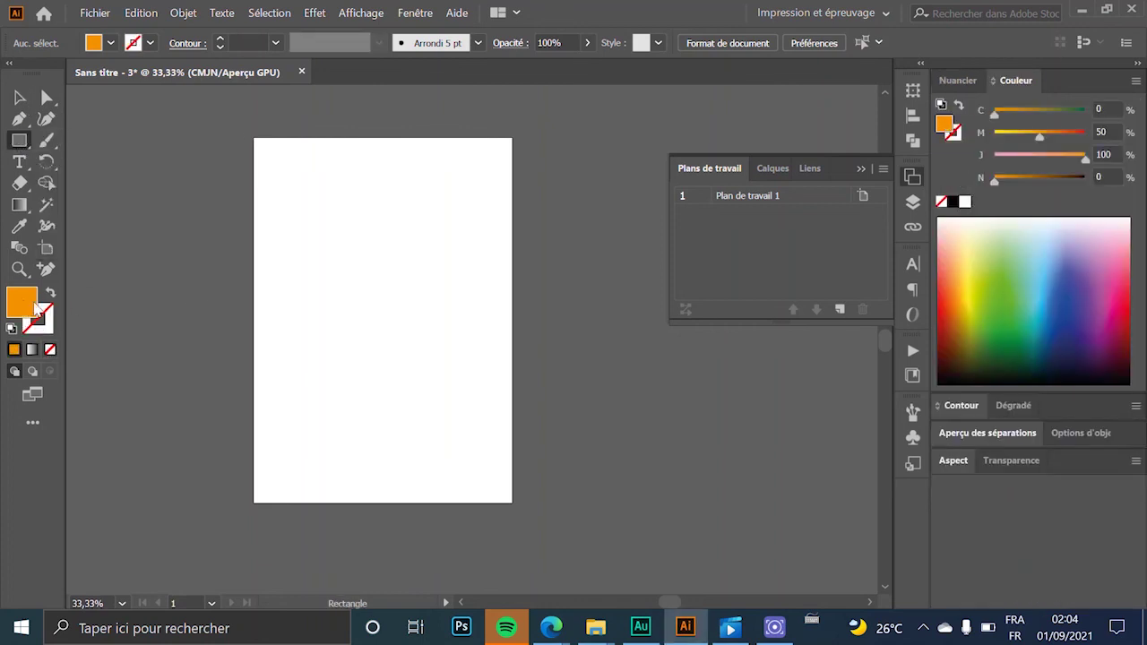